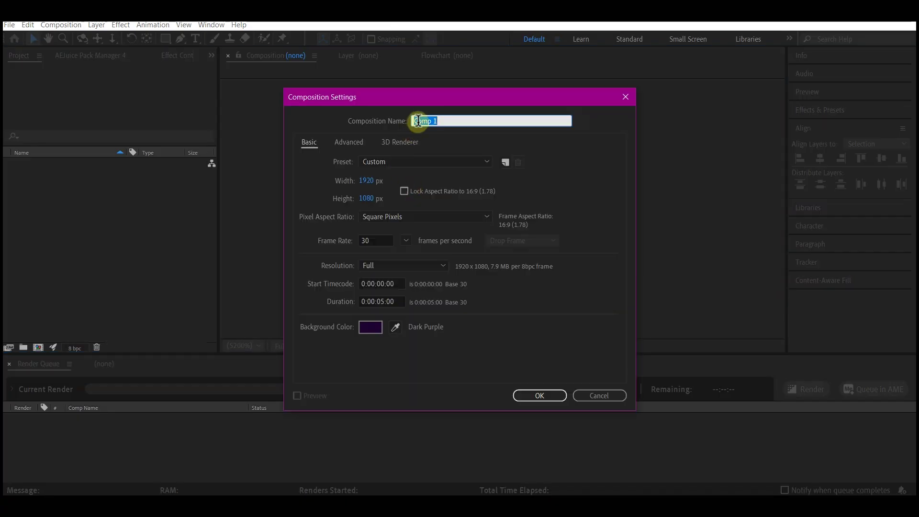
# - Name the new composition 'main' and confirm its settings
pyautogui.write('main')
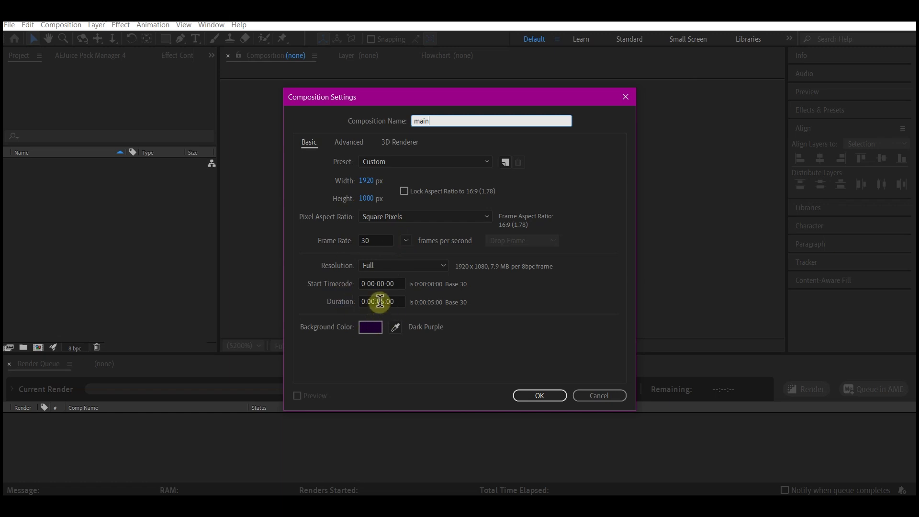
pyautogui.click(536, 395)
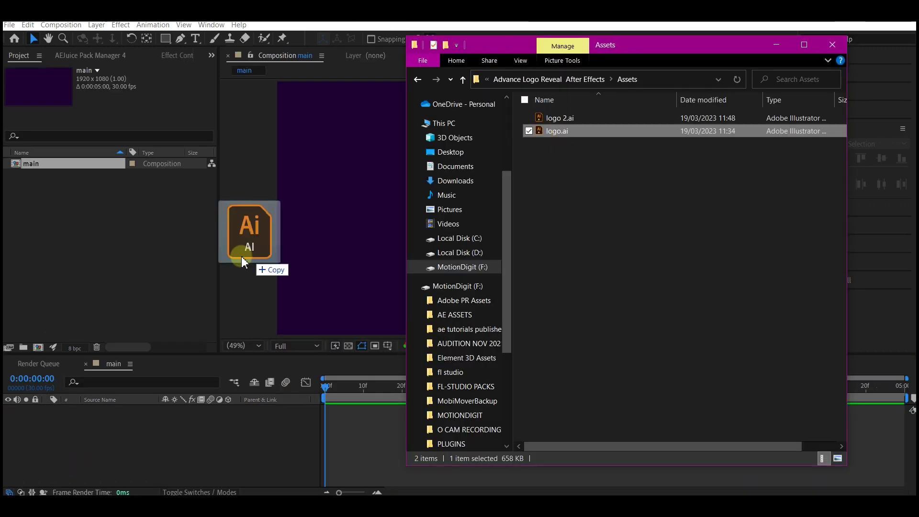
# - Import logo.ai into the project and place logo 2.ai as a layer in main
pyautogui.moveTo(250, 253); pyautogui.dragTo(121, 241)
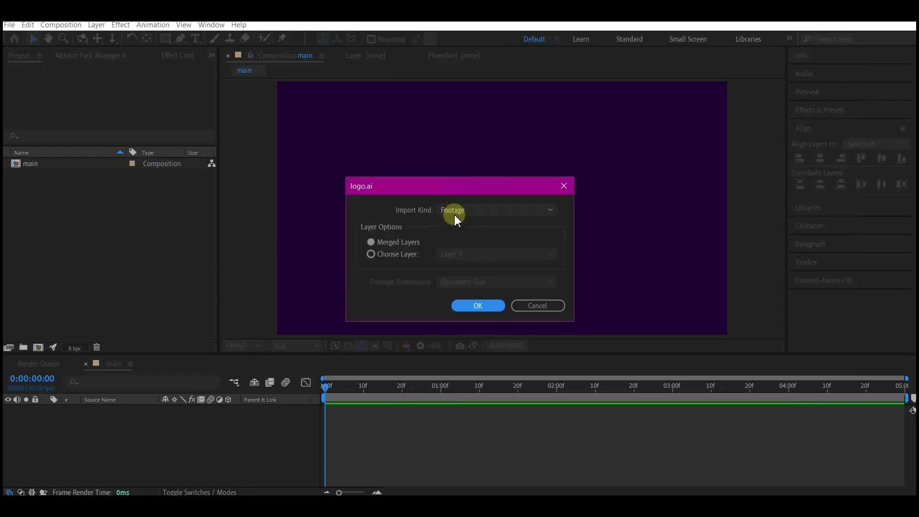
pyautogui.click(478, 306)
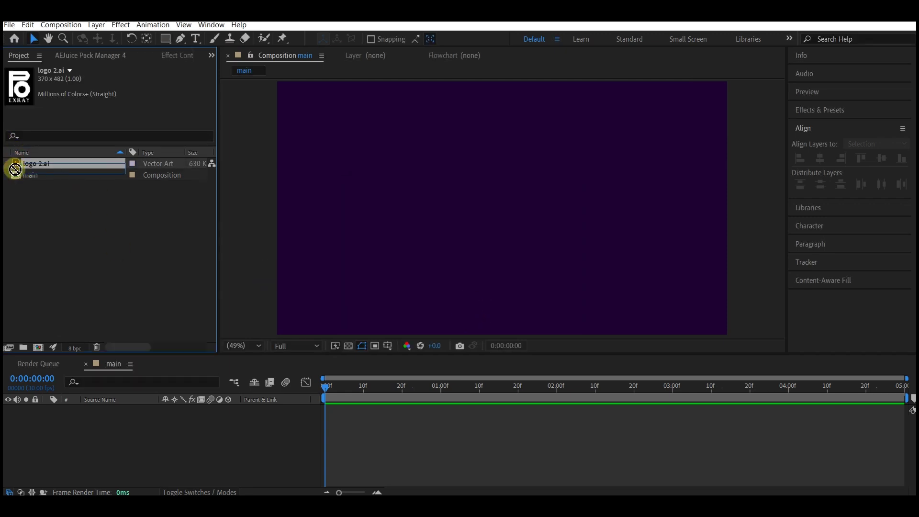
pyautogui.moveTo(16, 165); pyautogui.dragTo(105, 431)
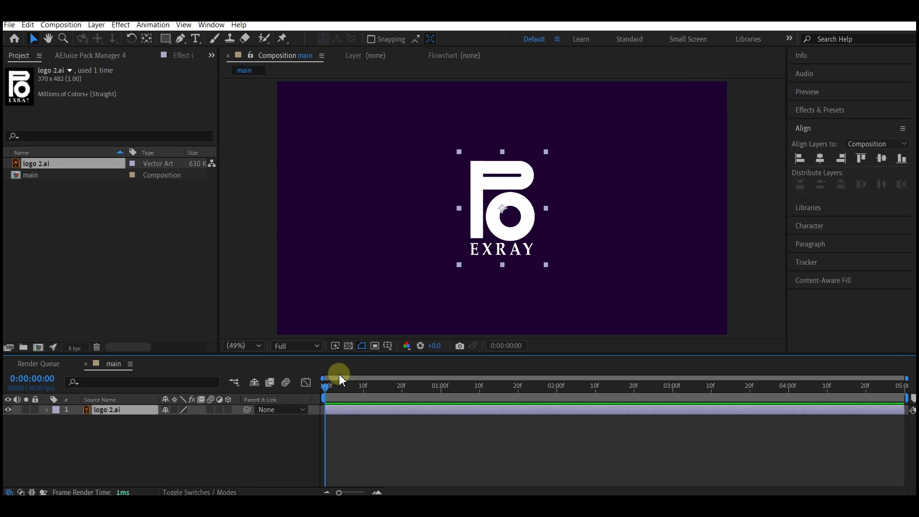
# - Pre-compose the logo layer, moving all attributes, into a composition named 'logoHilder'
pyautogui.hotkey('ctrl', 'shift', 'c')
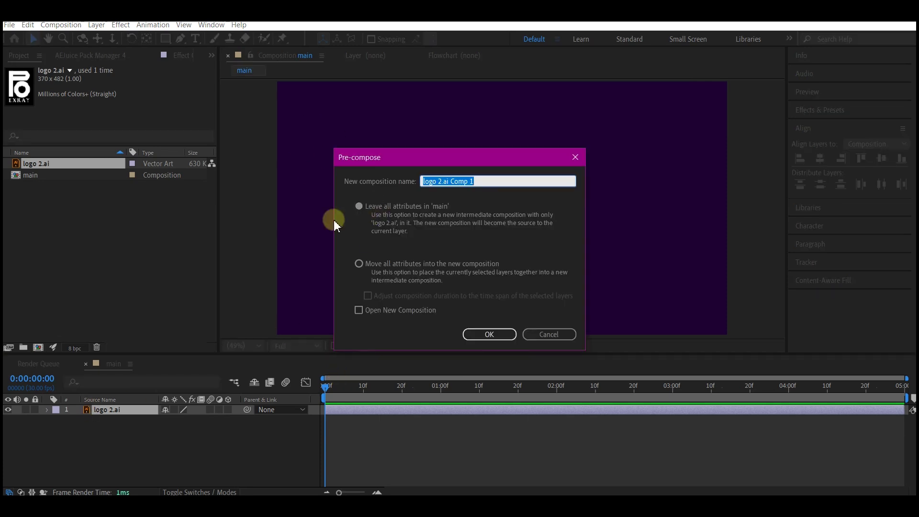
pyautogui.click(358, 263)
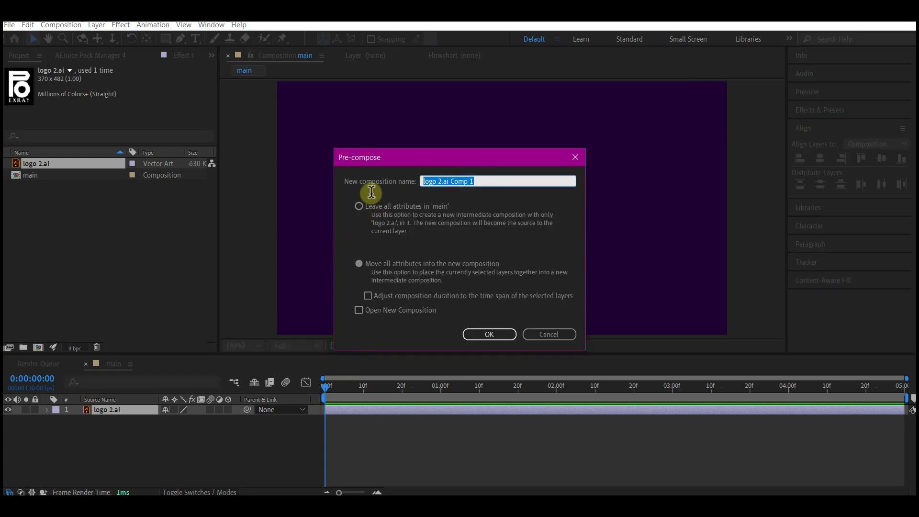
pyautogui.write('logoHilder')
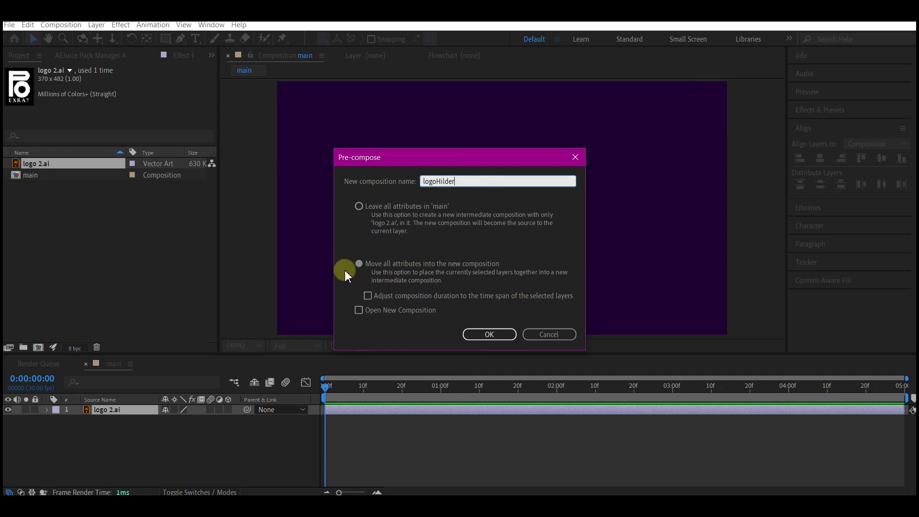
pyautogui.click(493, 332)
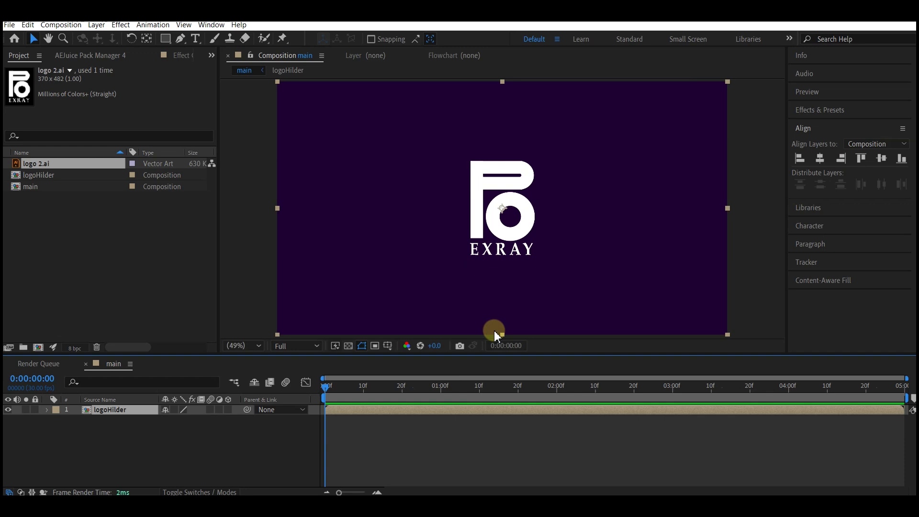
pyautogui.click(87, 414)
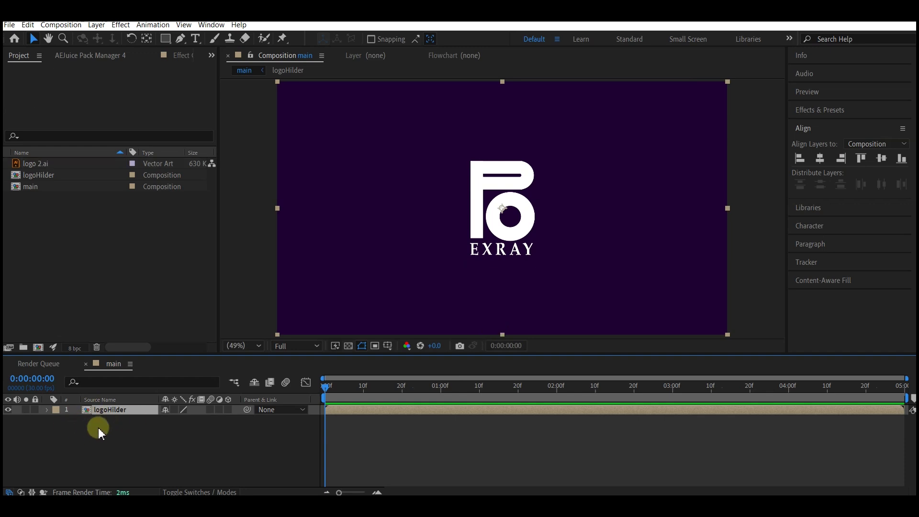
# - Make logoHilder 3D and keyframe Position sliding in from the right to centre by frame 10
pyautogui.click(228, 410)
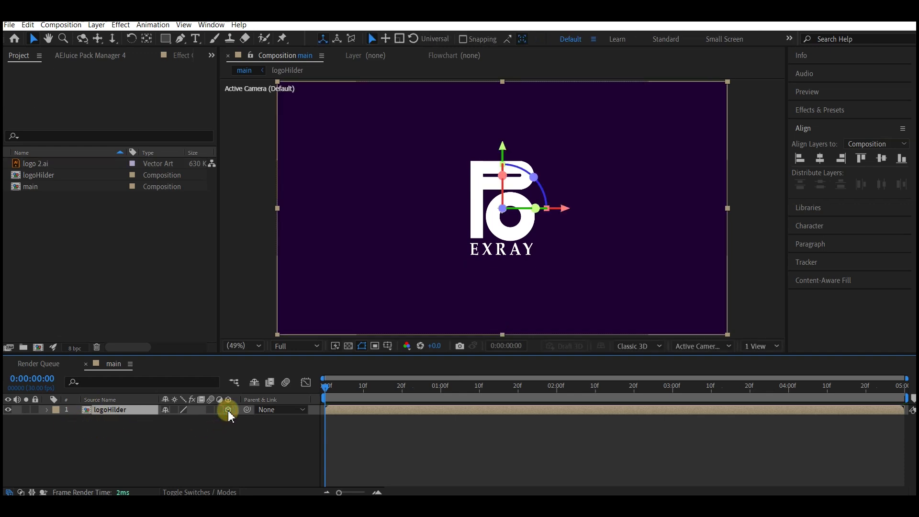
pyautogui.press('p')
pyautogui.click(109, 415)
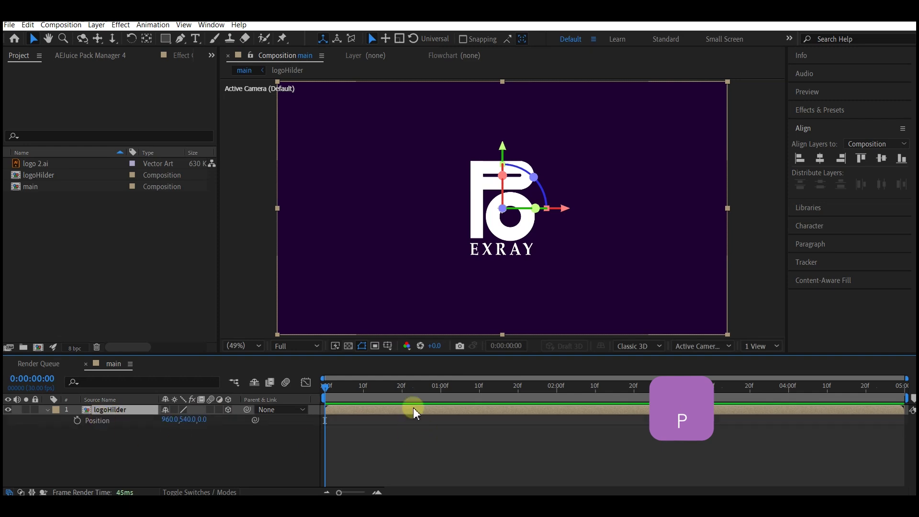
pyautogui.click(365, 389)
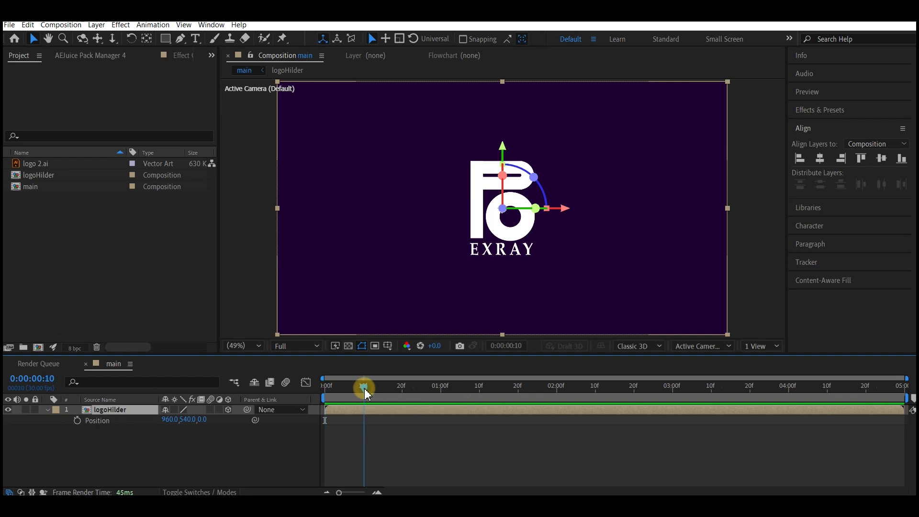
pyautogui.click(78, 421)
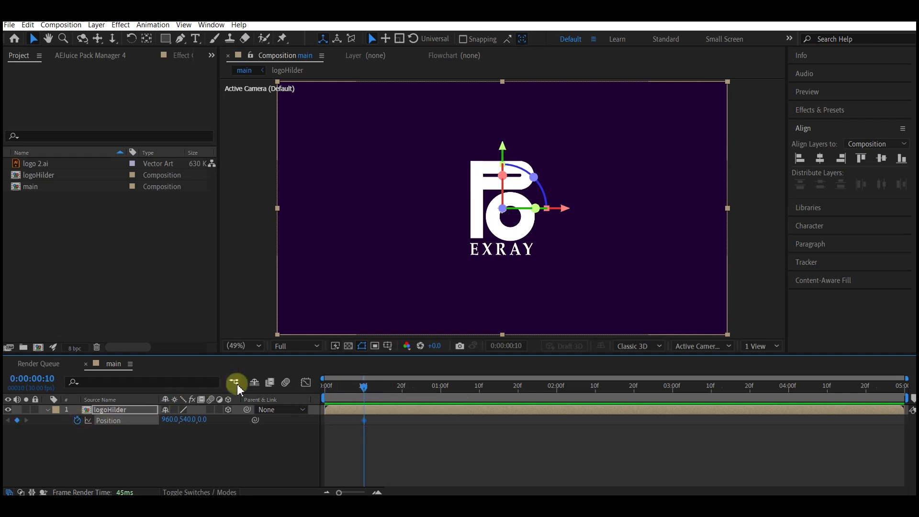
pyautogui.click(334, 388)
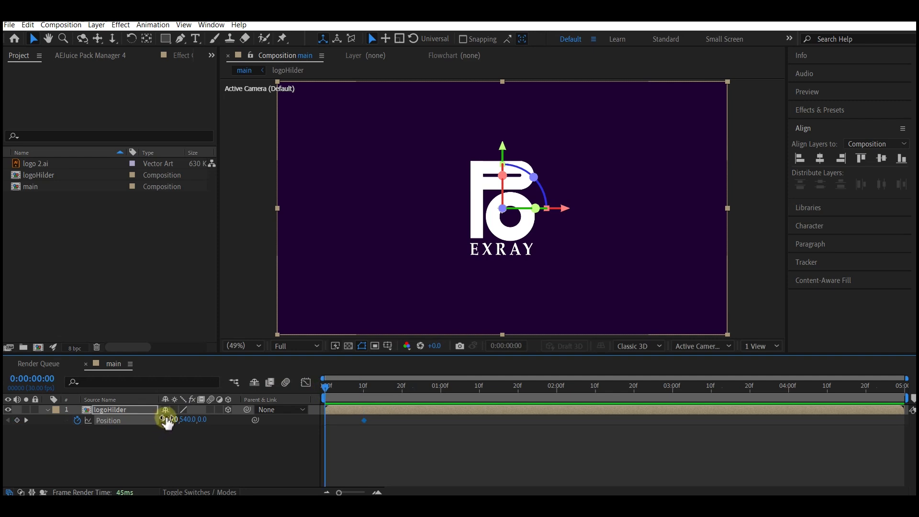
pyautogui.moveTo(167, 420); pyautogui.dragTo(904, 427)
# - Go to the three-second mark and show only the layer's rotation properties
pyautogui.hotkey('shift', 'r')
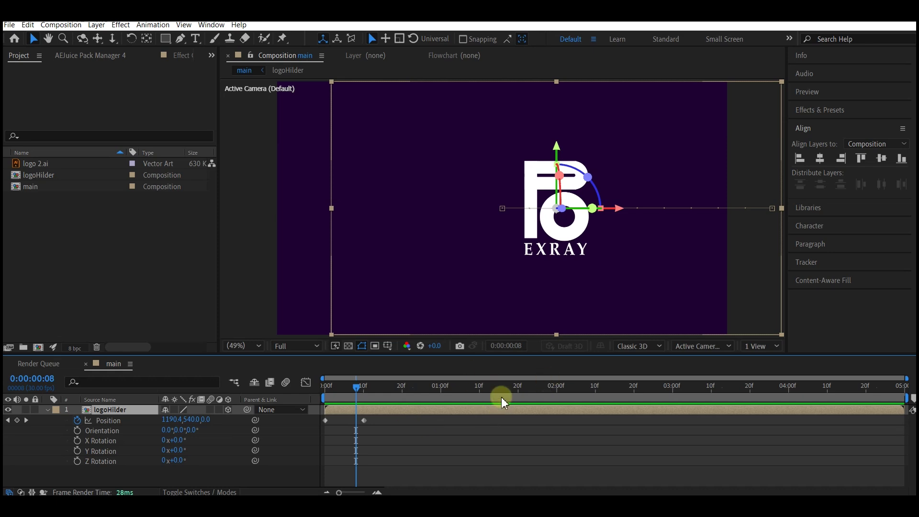
pyautogui.click(670, 386)
pyautogui.press('r')
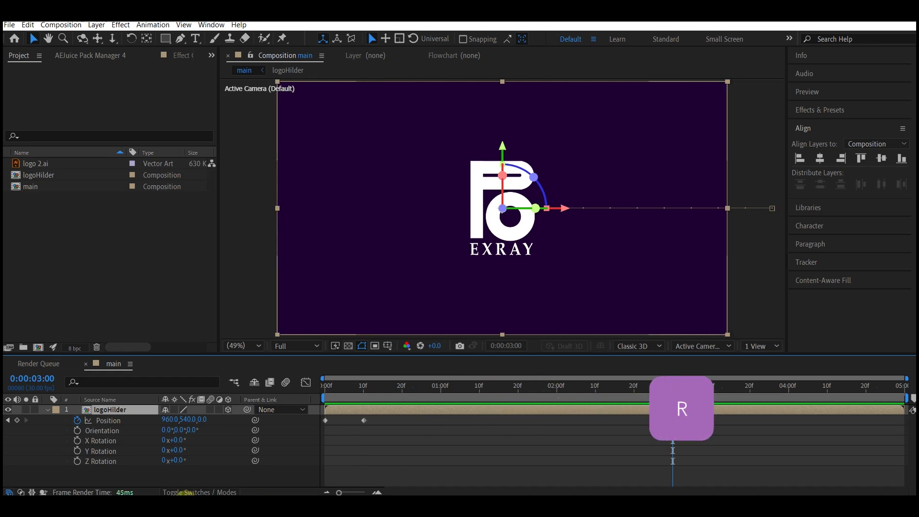
pyautogui.press('r')
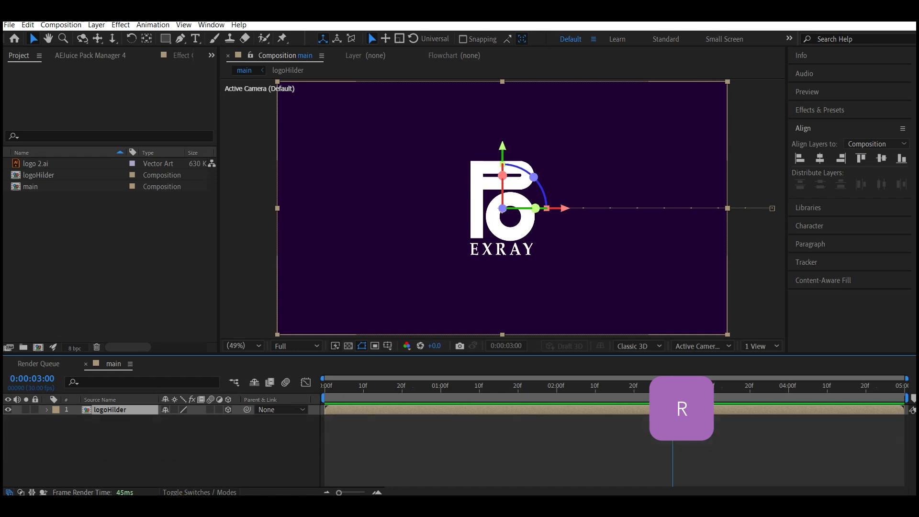
pyautogui.press('r')
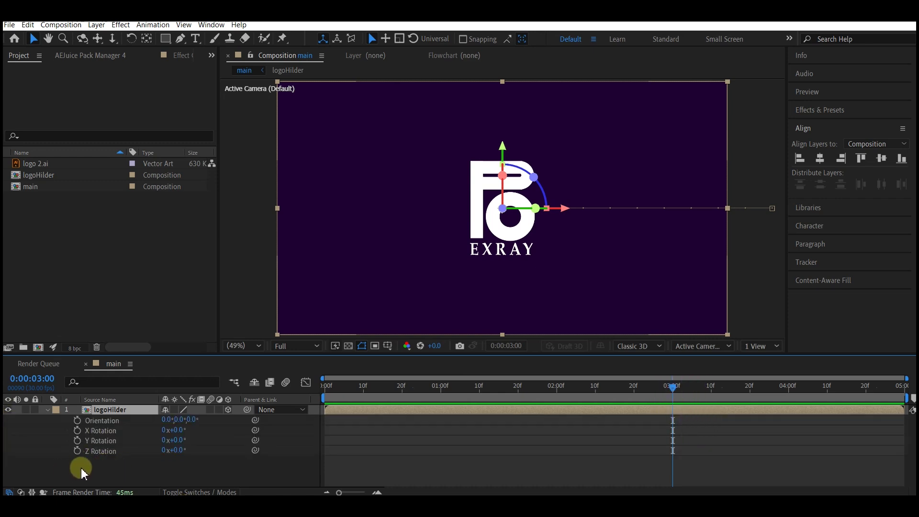
# - Keyframe Y Rotation at 0° at 3:00 and -180° at 0:00
pyautogui.click(76, 441)
pyautogui.moveTo(336, 390); pyautogui.dragTo(311, 395)
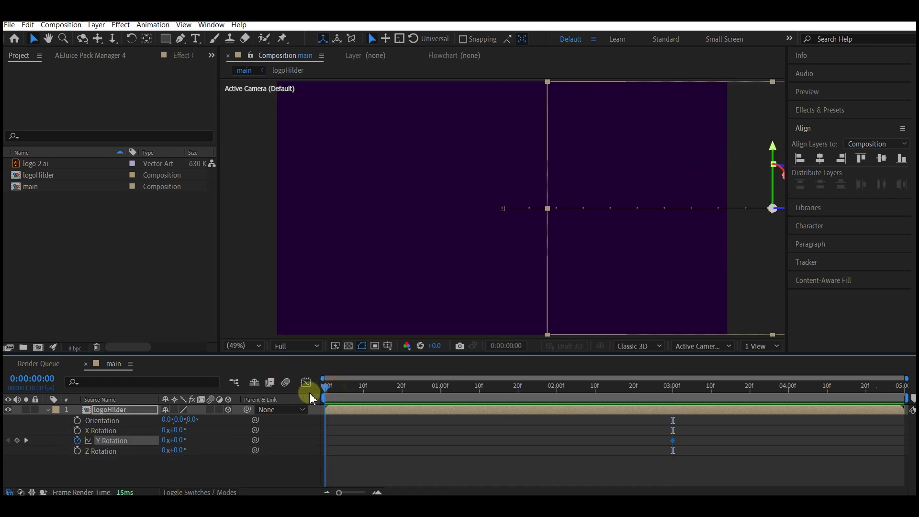
pyautogui.click(178, 440)
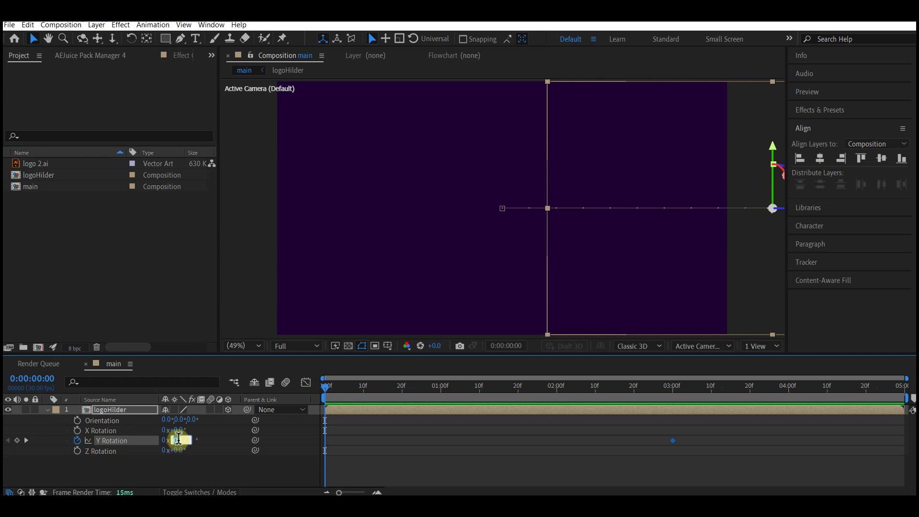
pyautogui.write('-180')
pyautogui.press('Return')
pyautogui.click(21, 442)
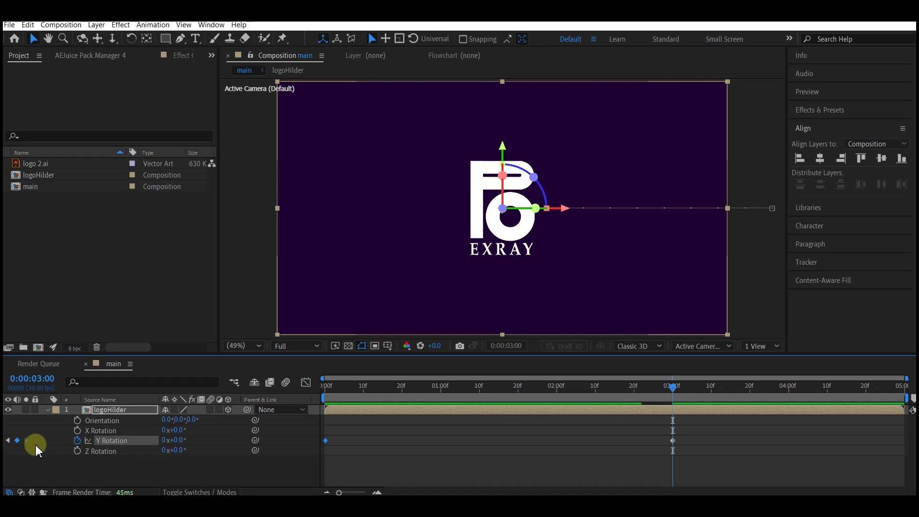
# - Add a 100% Scale keyframe at the start of the timeline
pyautogui.press('s')
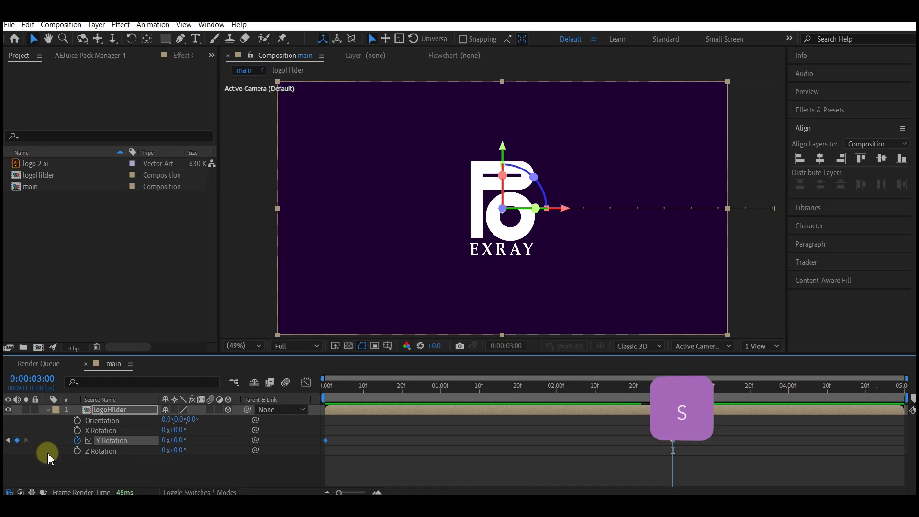
pyautogui.click(320, 388)
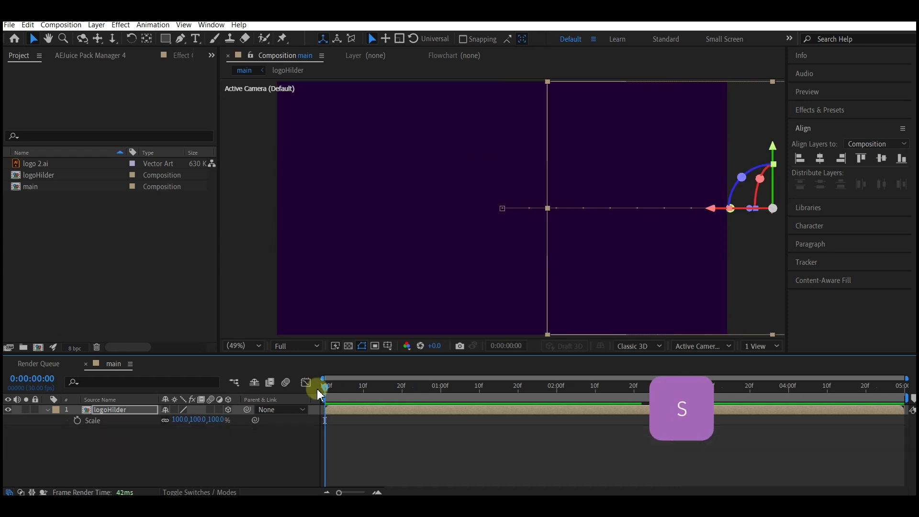
pyautogui.press('s')
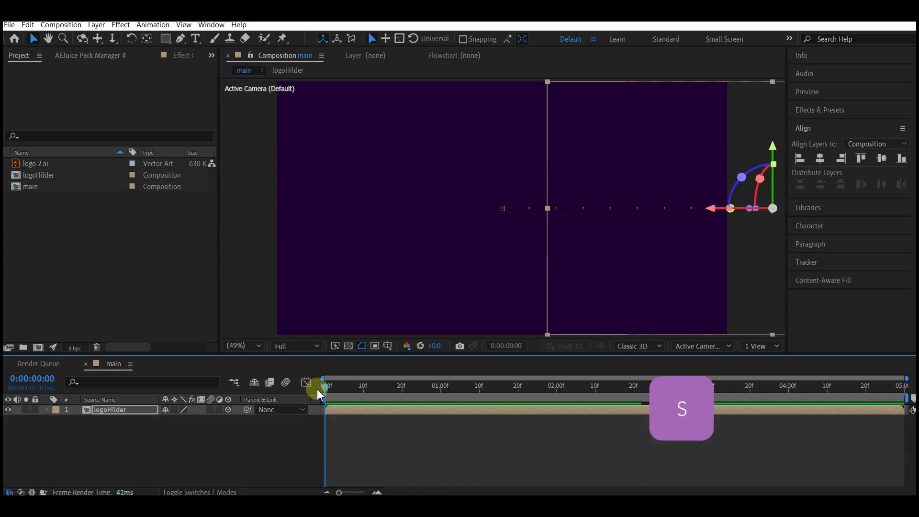
pyautogui.press('s')
pyautogui.click(77, 420)
pyautogui.click(77, 420)
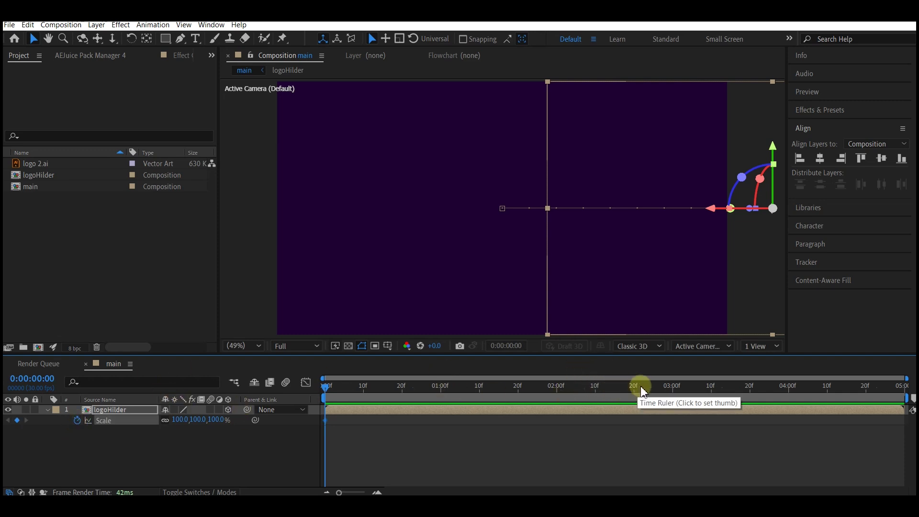
# - Apply Easy Ease In to all Position, Scale and Y Rotation keyframes
pyautogui.click(672, 388)
pyautogui.press('u')
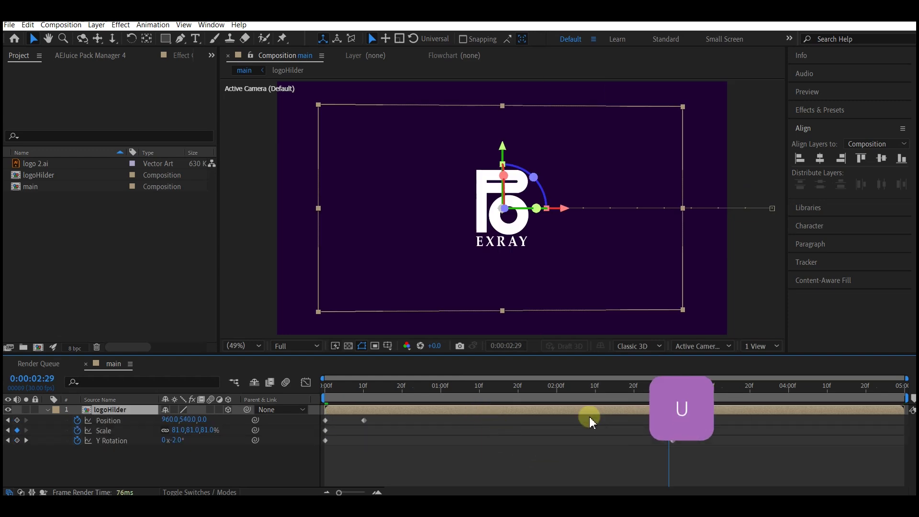
pyautogui.moveTo(689, 427); pyautogui.dragTo(305, 444)
pyautogui.hotkey('ctrl', 'alt', 'a')
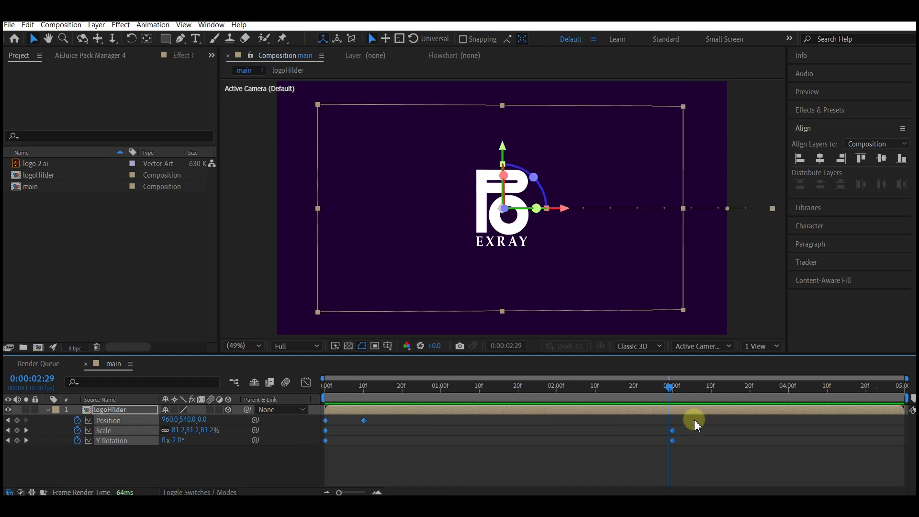
pyautogui.rightClick(673, 434)
pyautogui.moveTo(695, 428)
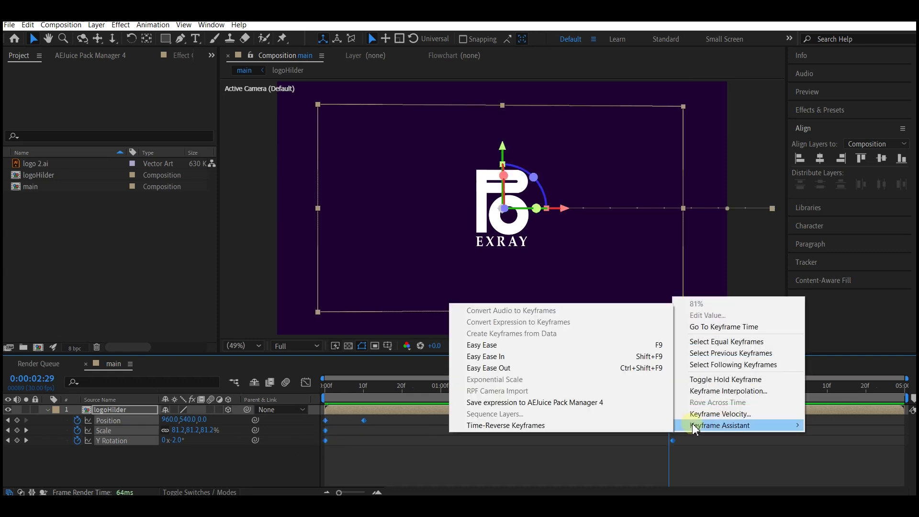
pyautogui.click(493, 362)
# - In the speed graph, adjust Position, Scale and Y Rotation influence to start fast and settle smoothly
pyautogui.click(363, 420)
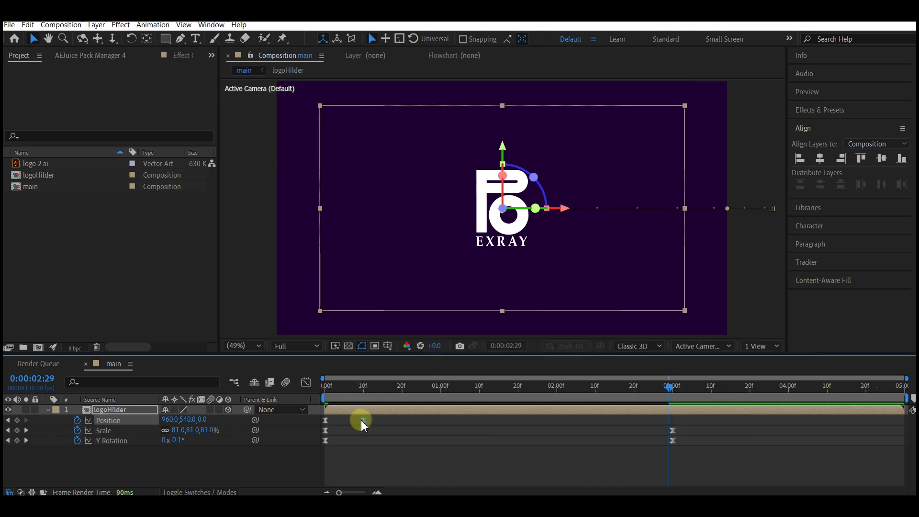
pyautogui.click(306, 382)
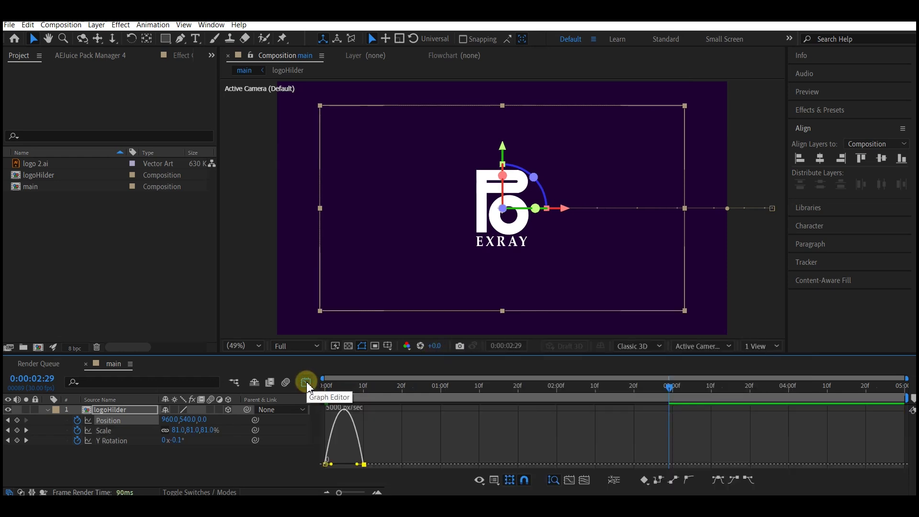
pyautogui.moveTo(359, 464); pyautogui.dragTo(344, 464)
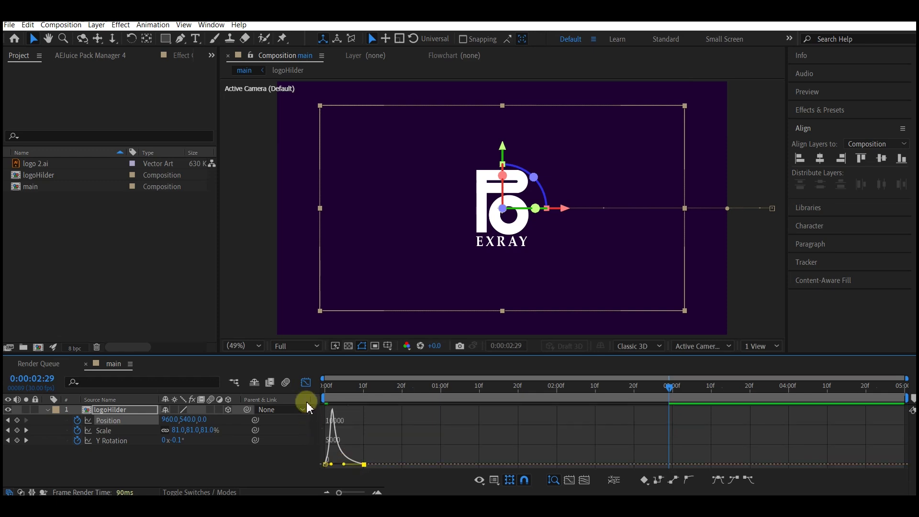
pyautogui.click(104, 430)
pyautogui.moveTo(594, 409); pyautogui.dragTo(569, 418)
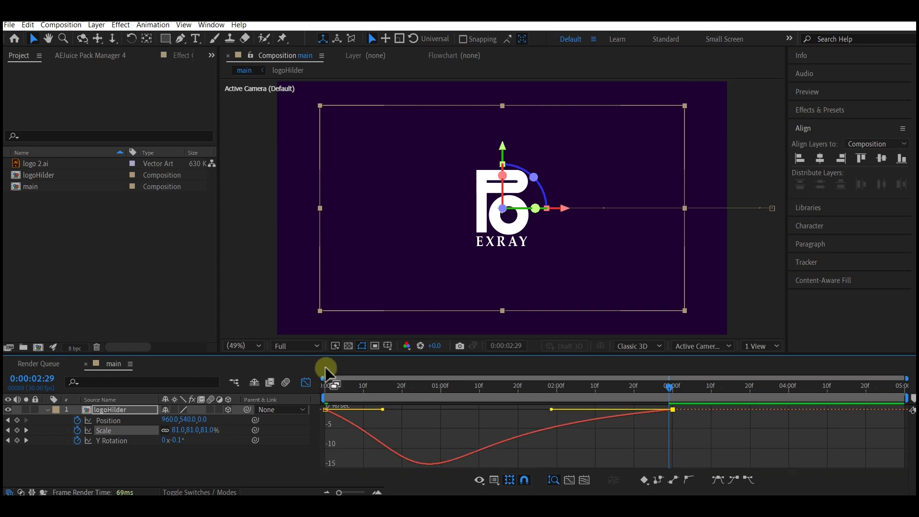
pyautogui.click(111, 440)
pyautogui.moveTo(614, 464); pyautogui.dragTo(392, 464)
pyautogui.click(306, 382)
pyautogui.click(115, 416)
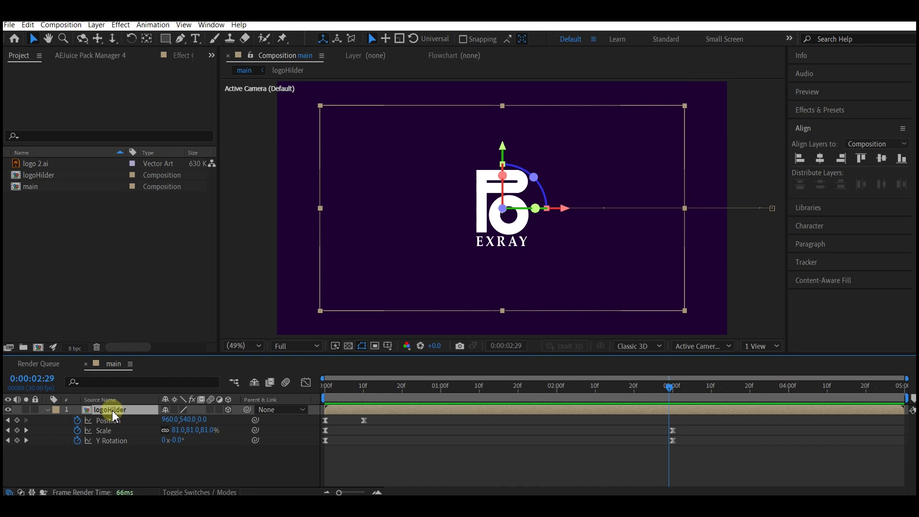
# - Pre-compose the logoHilder layer into a composition named 'logoPlaceHolder'
pyautogui.hotkey('ctrl', 'shift', 'c')
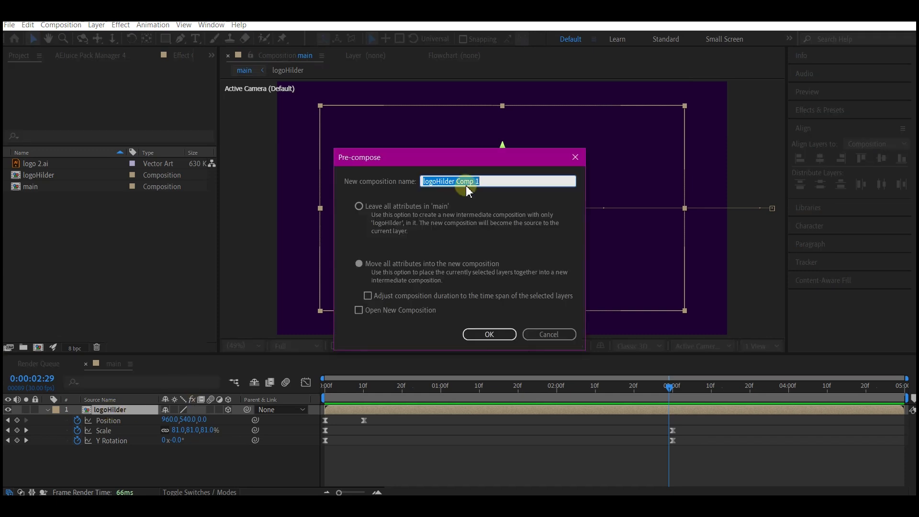
pyautogui.write('logoPlaceHolder')
pyautogui.click(513, 334)
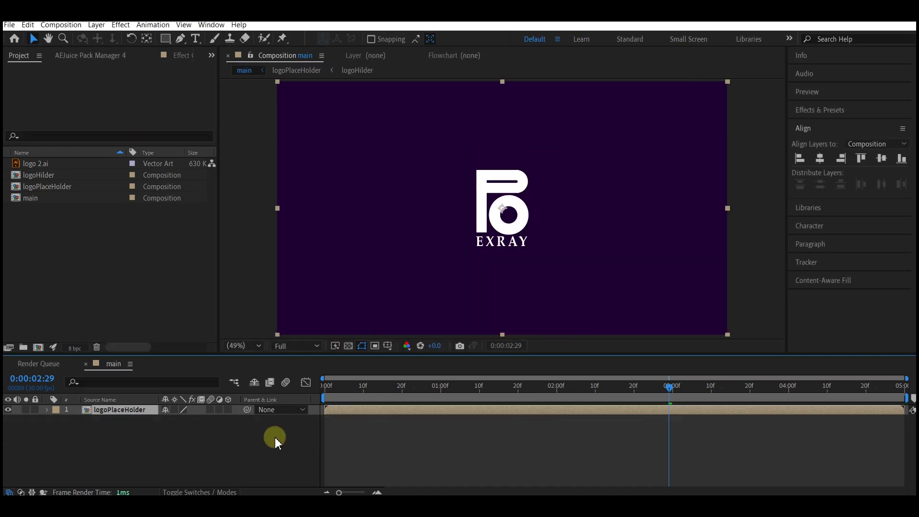
# - Add a new red full-frame solid layer named 'deformer'
pyautogui.rightClick(274, 437)
pyautogui.moveTo(294, 318)
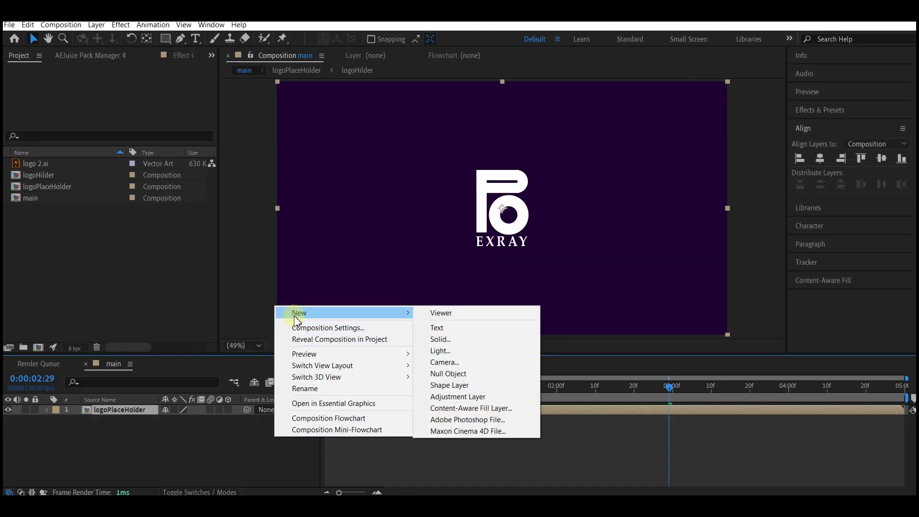
pyautogui.click(462, 340)
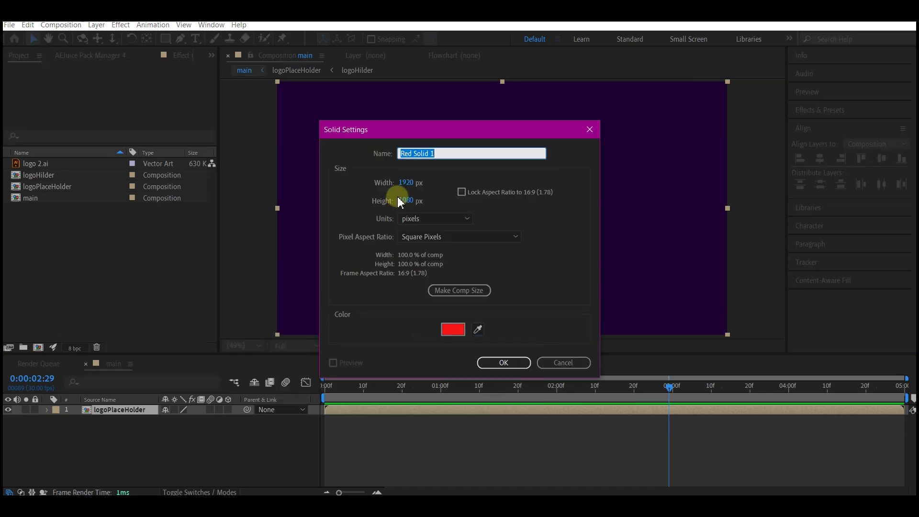
pyautogui.write('deformer')
pyautogui.click(503, 363)
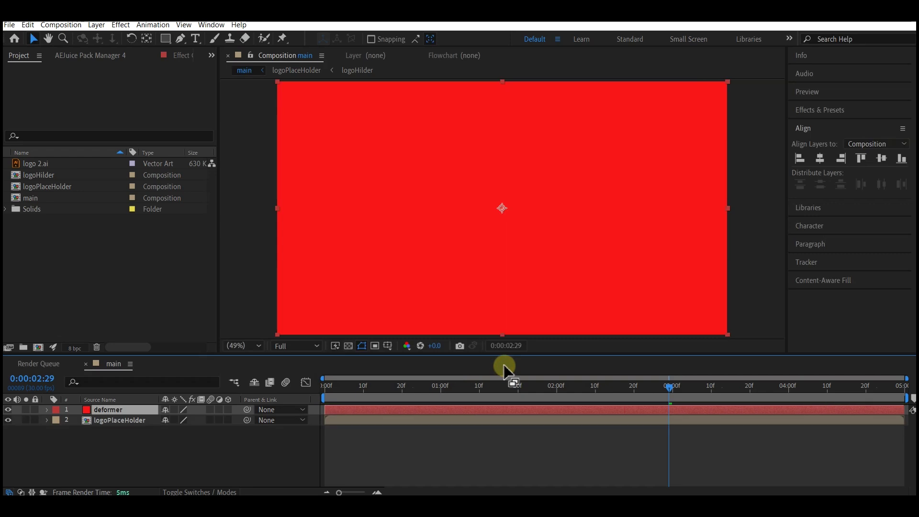
pyautogui.click(823, 111)
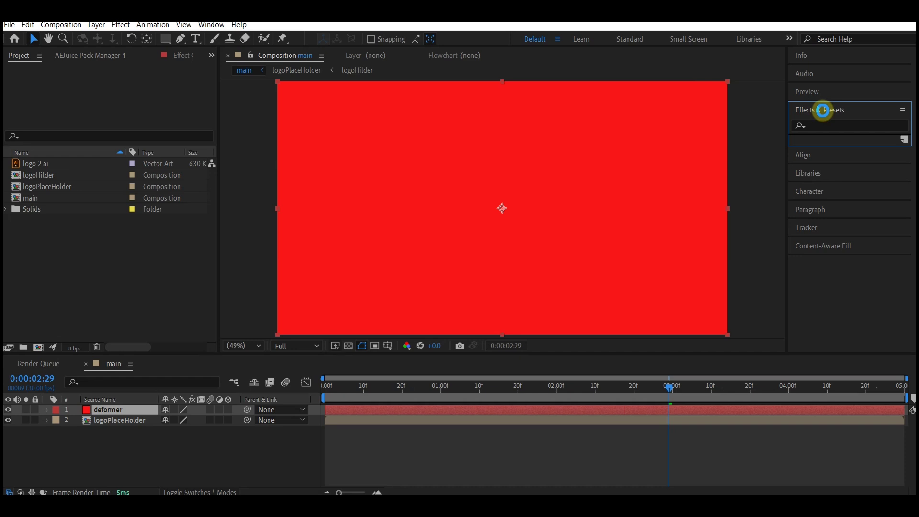
# - Apply Fractal Noise to deformer with Fractal Type Max and Noise Type Block
pyautogui.click(833, 125)
pyautogui.write('fractal noise')
pyautogui.moveTo(850, 189); pyautogui.dragTo(107, 417)
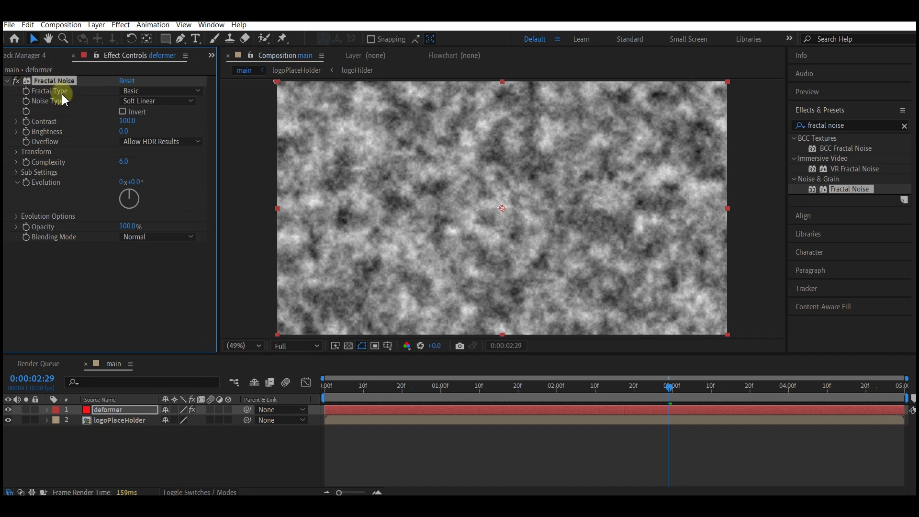
pyautogui.click(137, 91)
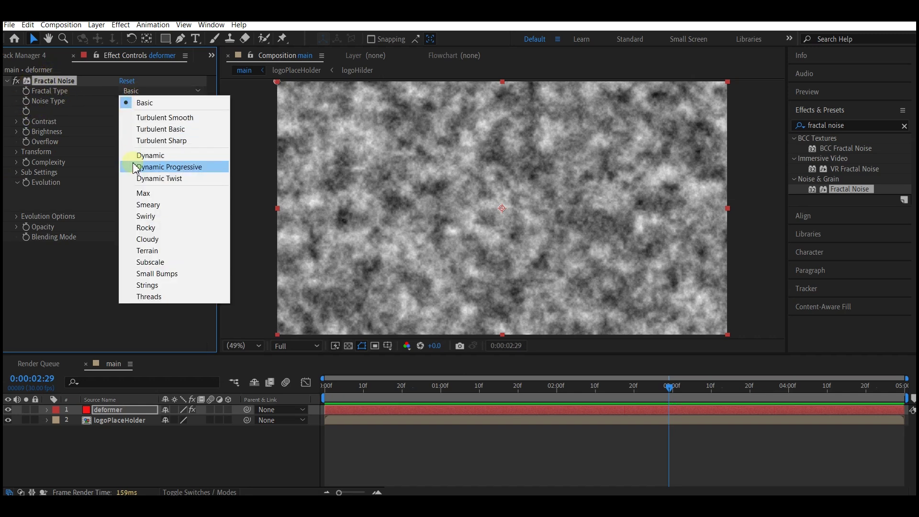
pyautogui.click(145, 192)
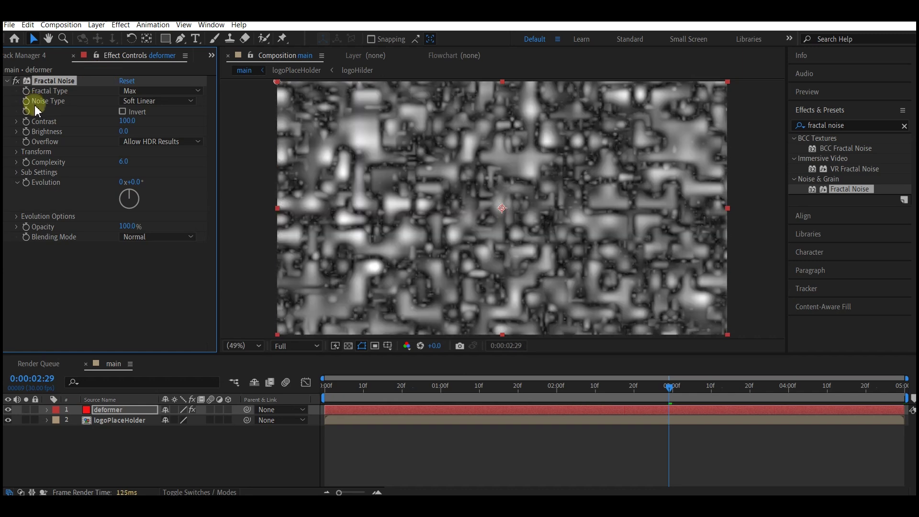
pyautogui.click(154, 101)
pyautogui.click(145, 112)
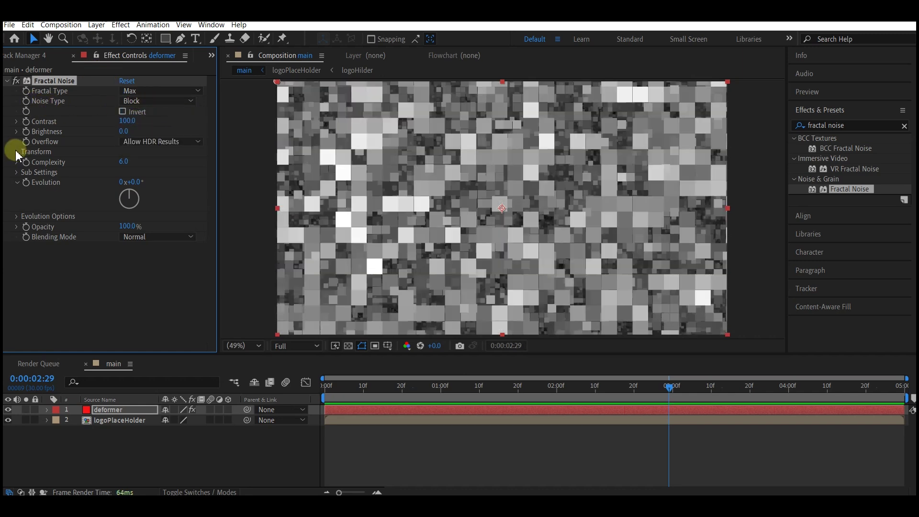
# - Turn off Uniform Scaling, set Scale Width 1889, Scale Height 84 and Evolution -122°
pyautogui.click(16, 152)
pyautogui.click(123, 173)
pyautogui.click(125, 192)
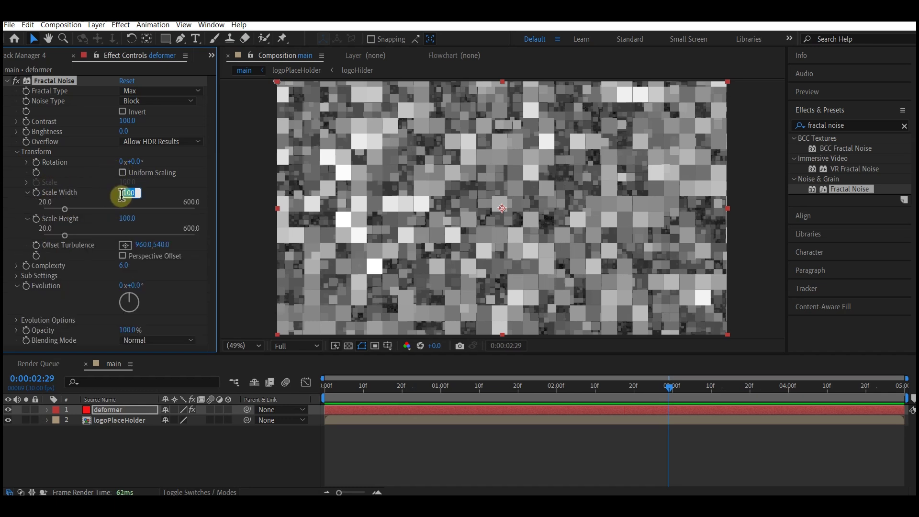
pyautogui.write('1889')
pyautogui.click(103, 216)
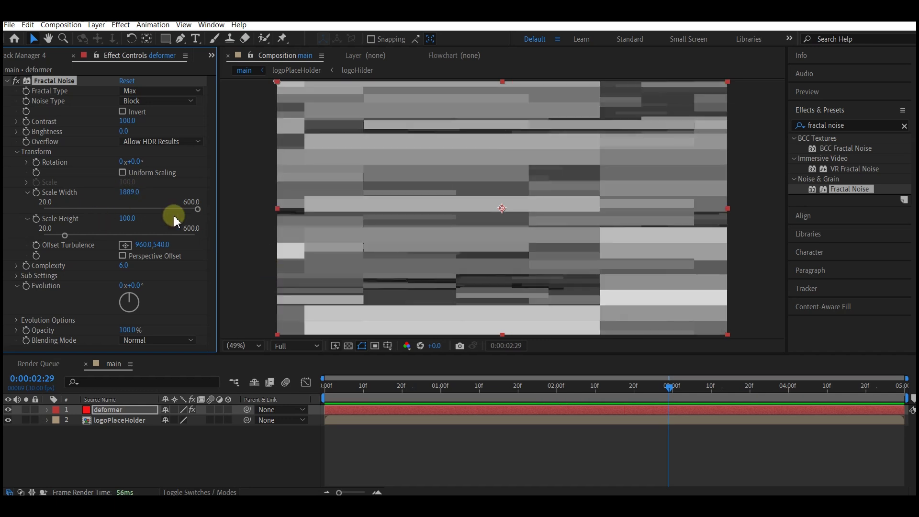
pyautogui.moveTo(122, 227)
pyautogui.mouseDown()
pyautogui.moveTo(126, 218)
pyautogui.moveTo(124, 229)
pyautogui.mouseUp()
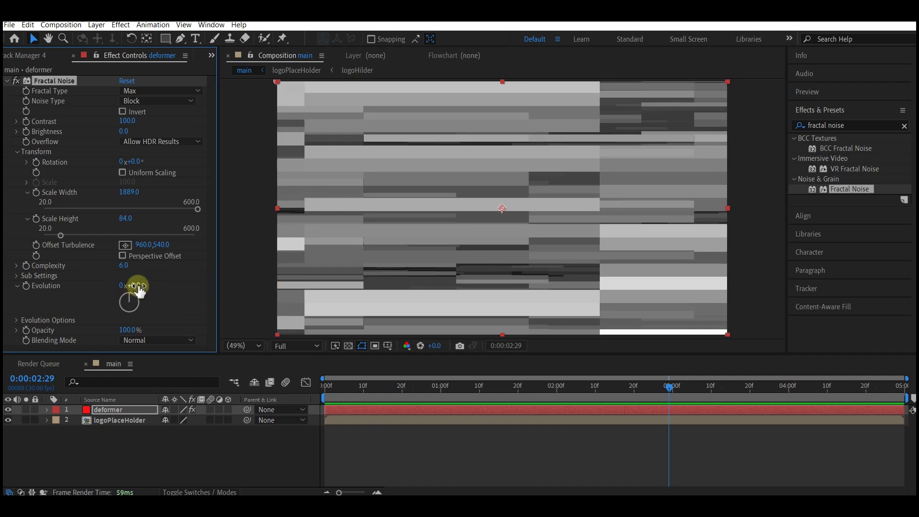
pyautogui.moveTo(134, 287); pyautogui.dragTo(86, 287)
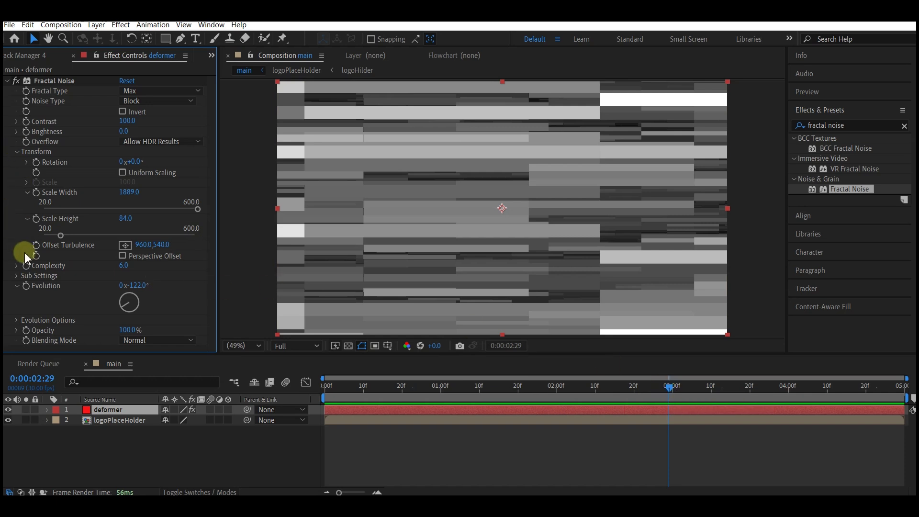
# - Keyframe noise scale and Evolution, then at 4:14 set both scales to 10 and Evolution 1x+238°
pyautogui.click(28, 287)
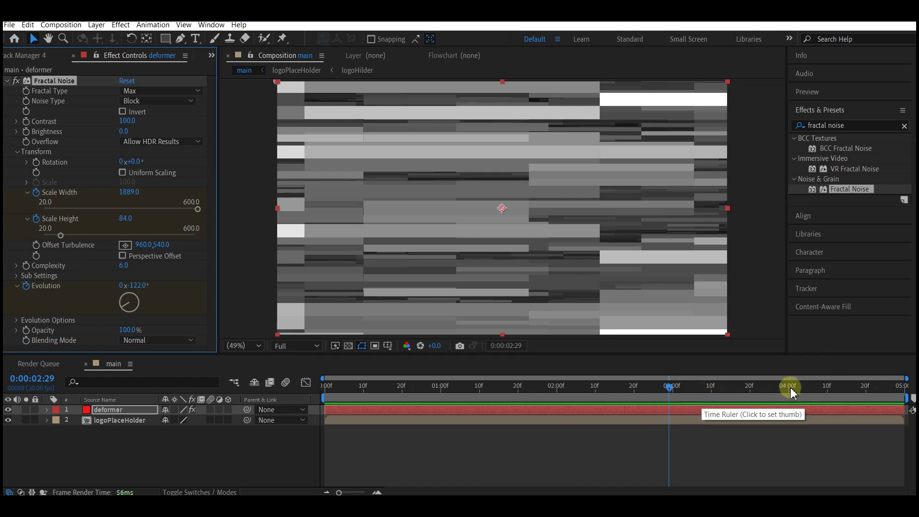
pyautogui.click(842, 388)
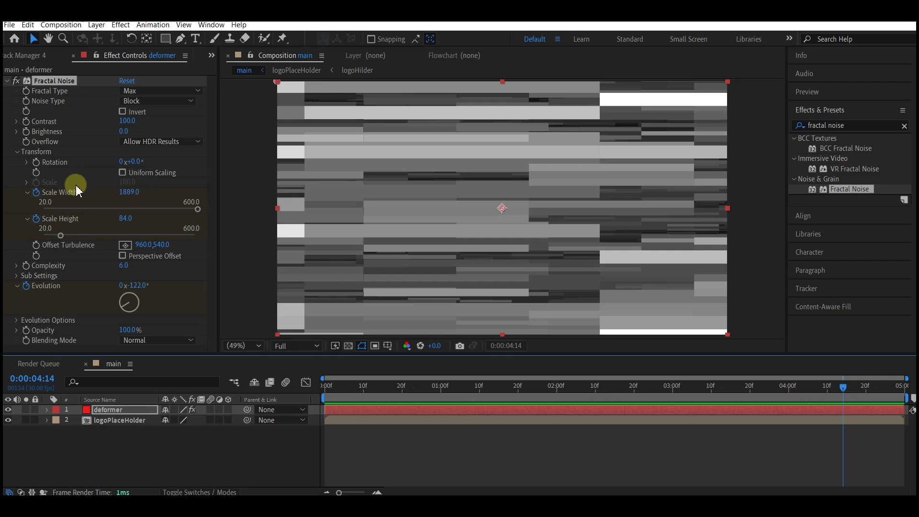
pyautogui.moveTo(111, 200)
pyautogui.mouseDown()
pyautogui.moveTo(92, 229)
pyautogui.moveTo(90, 205)
pyautogui.moveTo(126, 222)
pyautogui.moveTo(59, 233)
pyautogui.mouseUp()
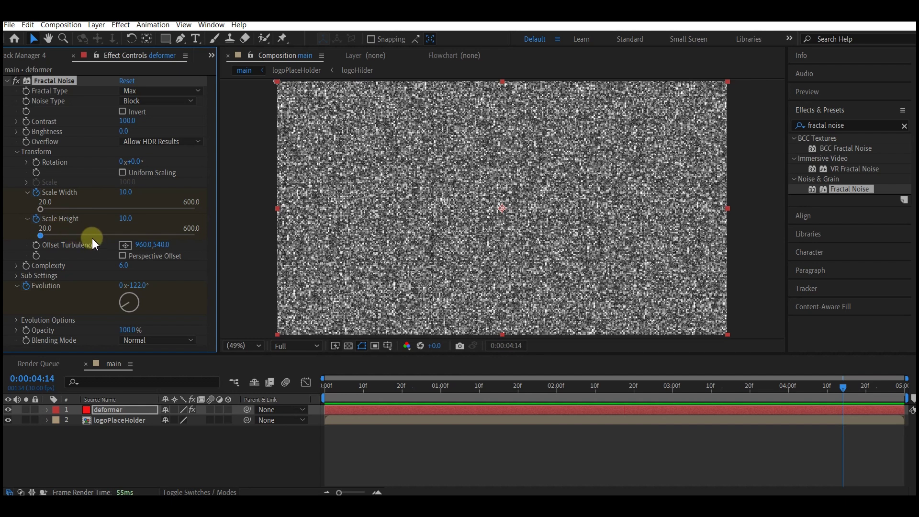
pyautogui.moveTo(133, 287); pyautogui.dragTo(128, 300)
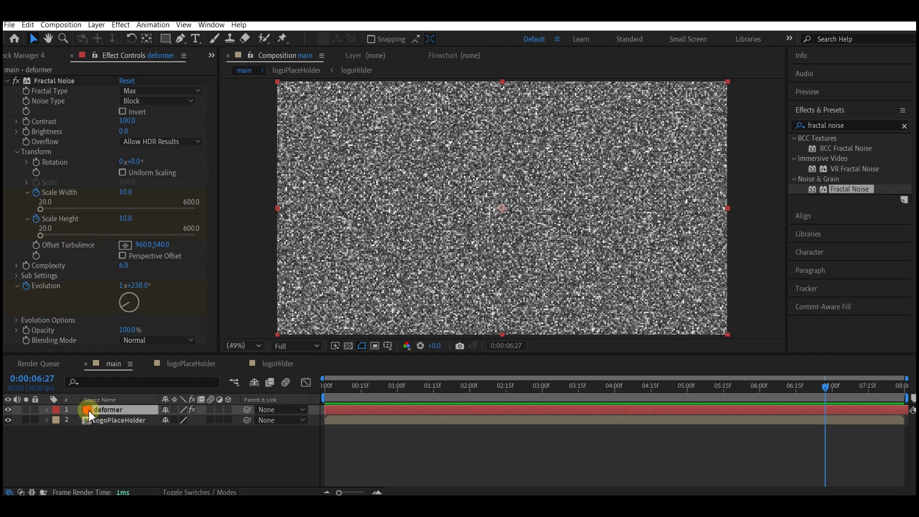
pyautogui.click(92, 414)
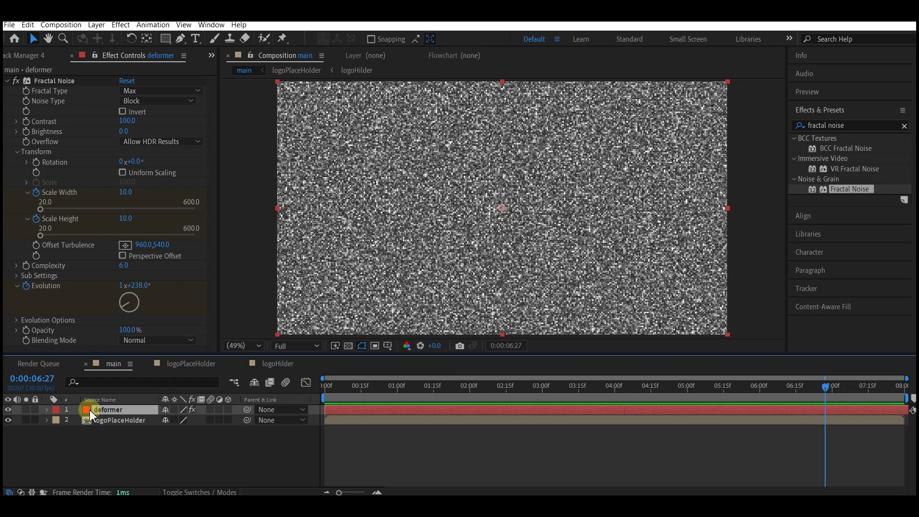
# - Pre-compose the noise layer as 'deformer' and hide it so logoPlaceHolder shows
pyautogui.hotkey('ctrl', 'shift', 'c')
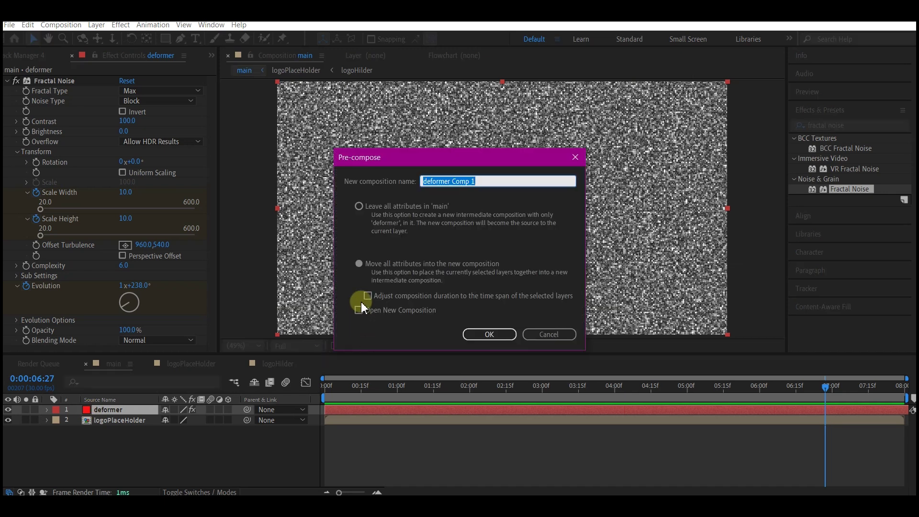
pyautogui.write('deformer')
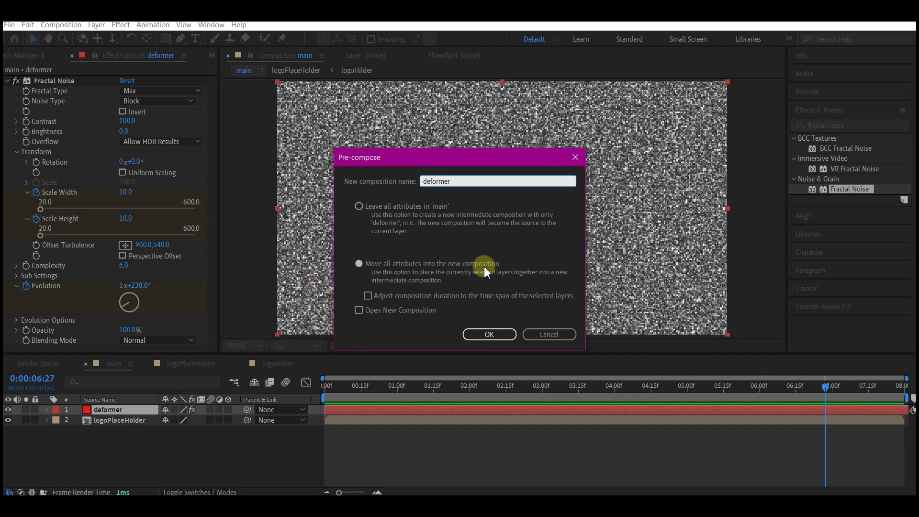
pyautogui.click(490, 334)
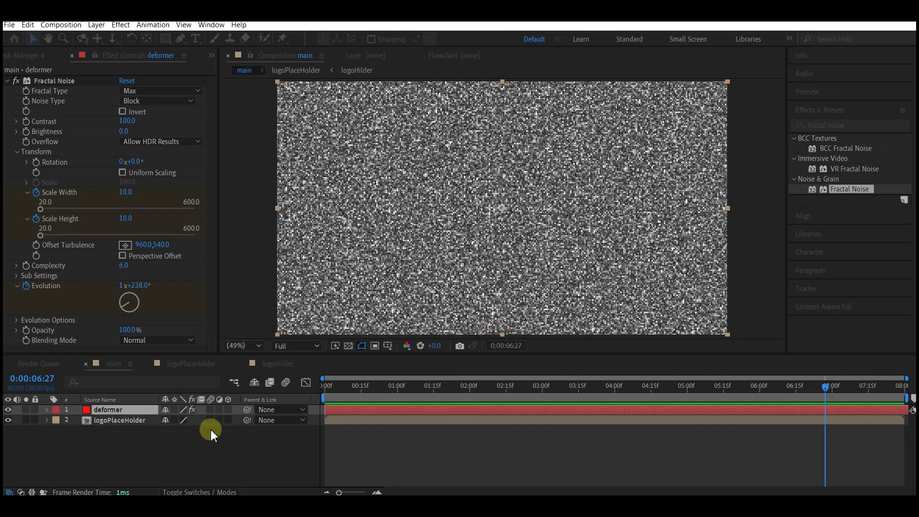
pyautogui.click(8, 409)
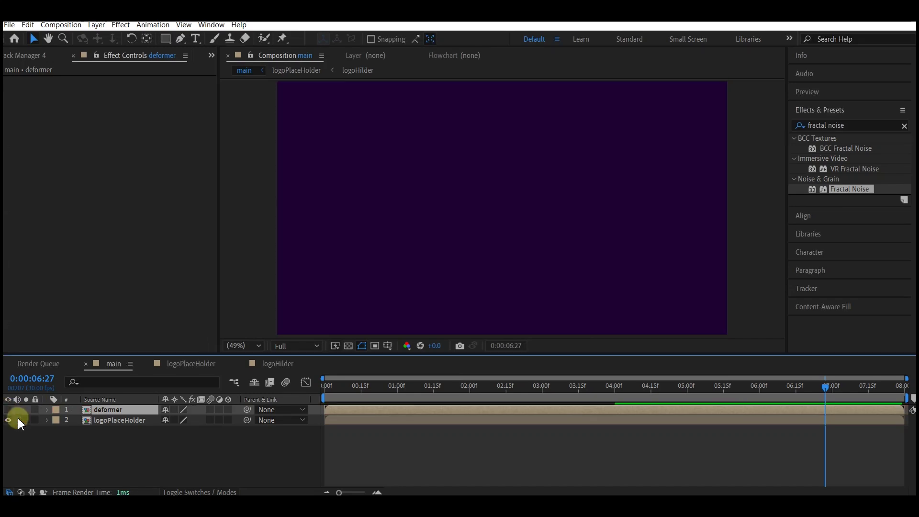
pyautogui.click(106, 420)
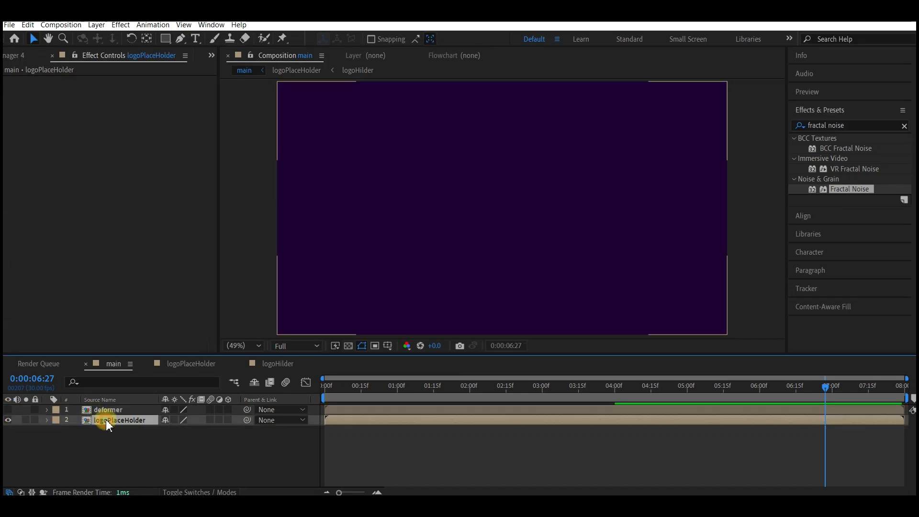
# - Apply Time Displacement to logoPlaceHolder using 1. deformer as the displacement layer, and preview the glitch
pyautogui.click(851, 124)
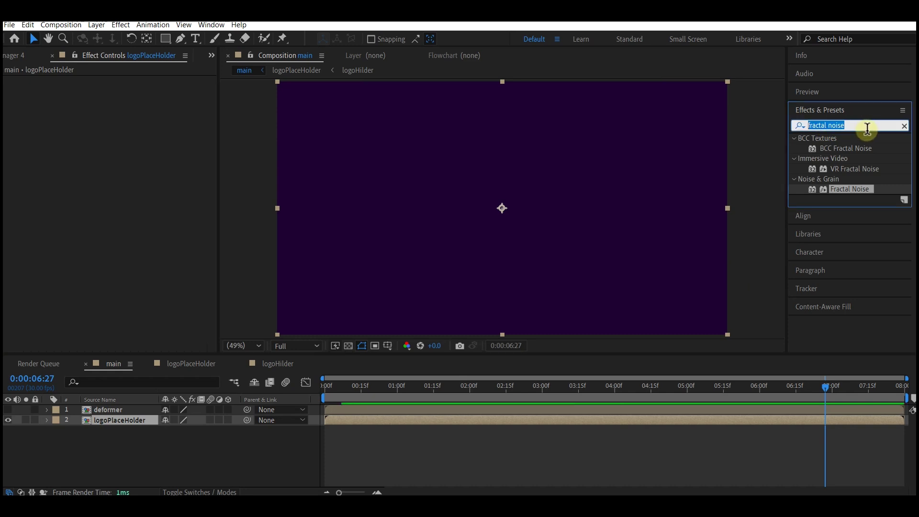
pyautogui.write('time')
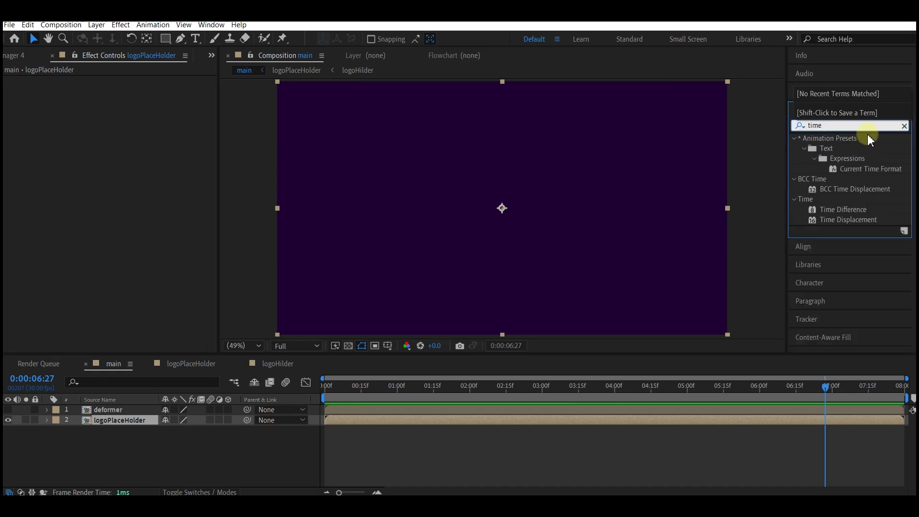
pyautogui.write(' displ')
pyautogui.moveTo(854, 168); pyautogui.dragTo(118, 424)
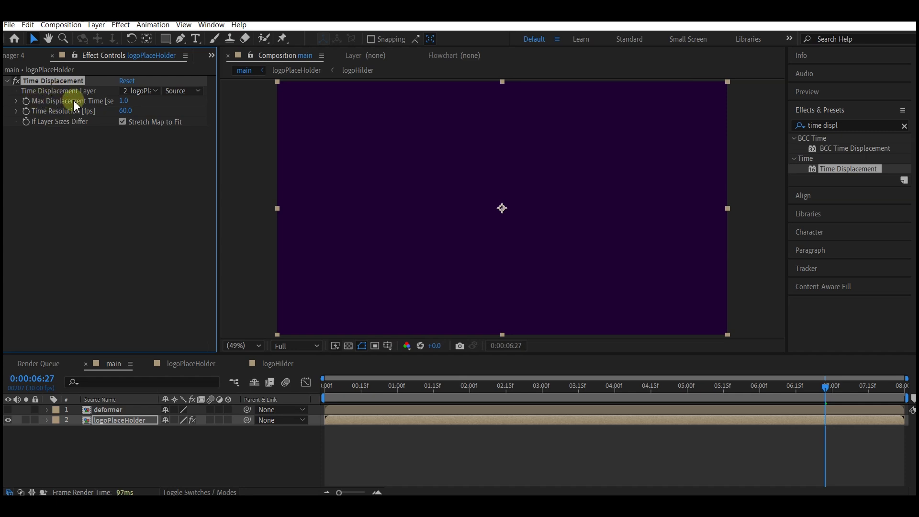
pyautogui.click(142, 91)
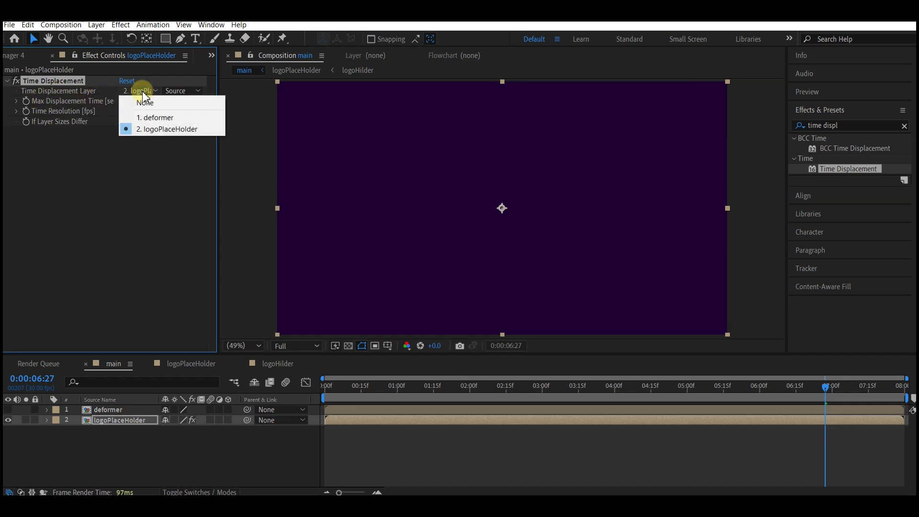
pyautogui.click(150, 119)
pyautogui.press('space')
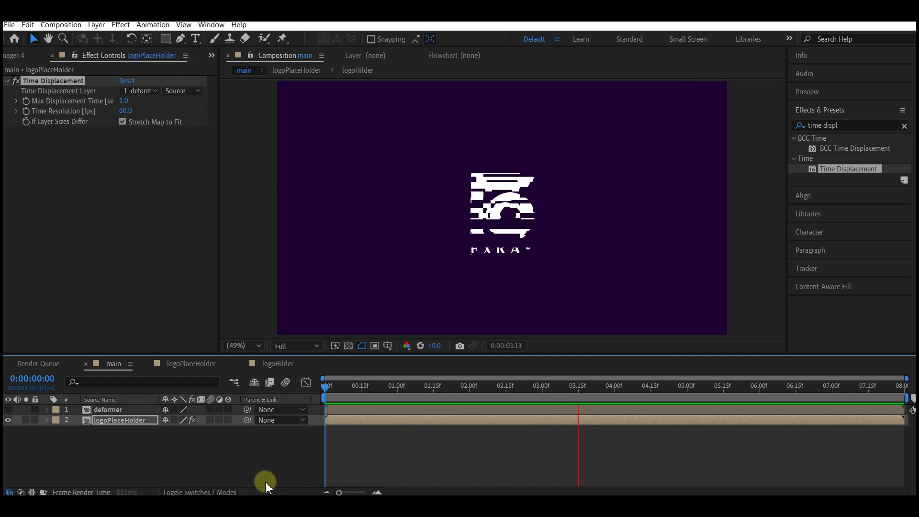
pyautogui.rightClick(162, 443)
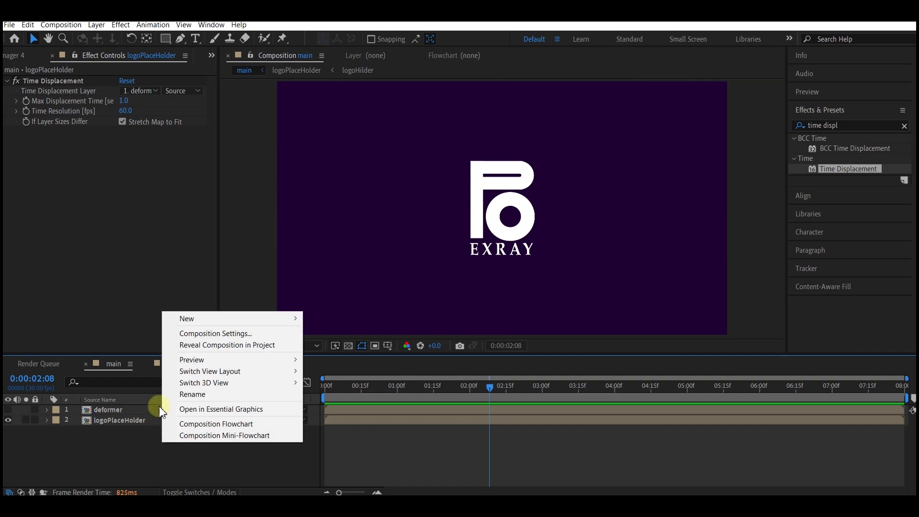
# - Add a POEXRAY.COM text layer and centre it horizontally and vertically in the composition
pyautogui.moveTo(186, 318)
pyautogui.click(327, 334)
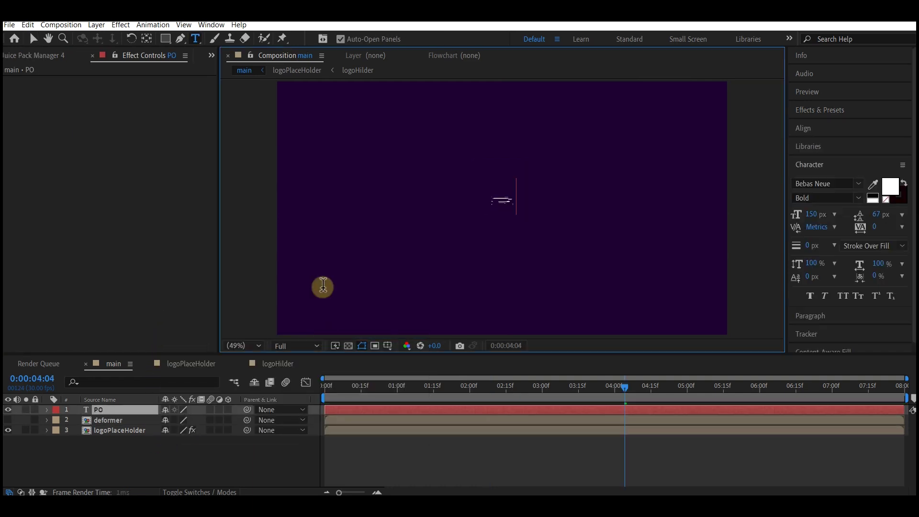
pyautogui.write('POEXRAY.COM')
pyautogui.press('Escape')
pyautogui.press('v')
pyautogui.click(808, 128)
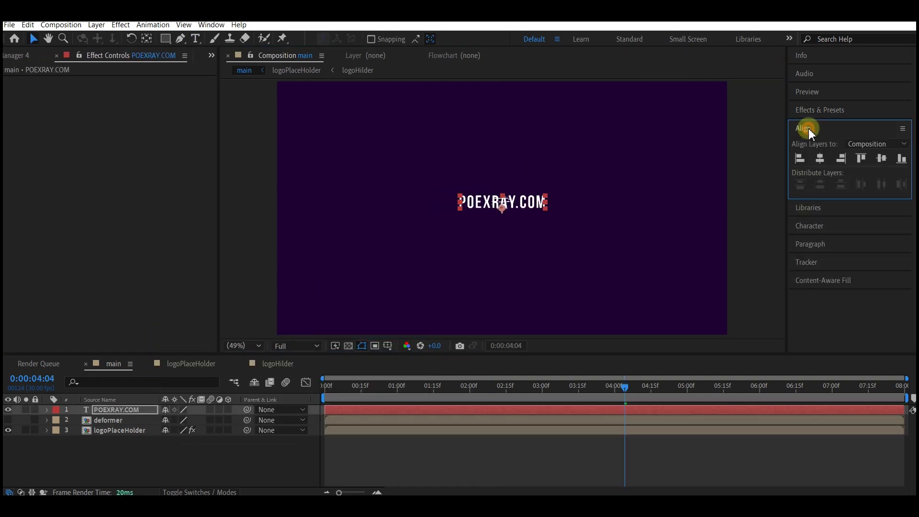
pyautogui.click(821, 158)
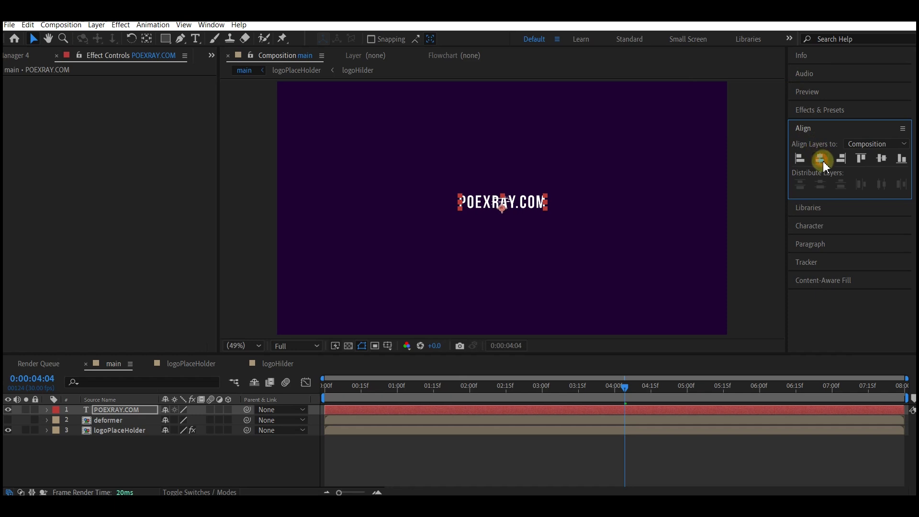
pyautogui.click(880, 158)
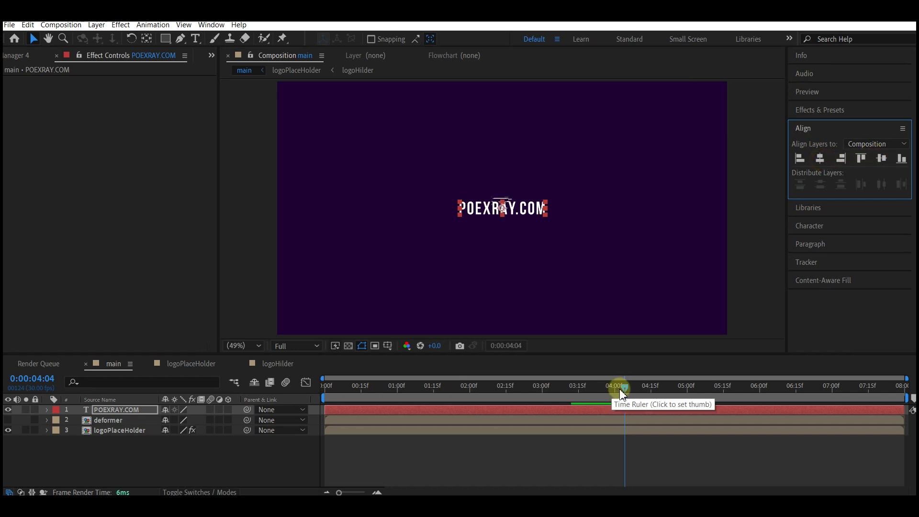
# - Keyframe the tagline's Scale from 0% at 4:16 to 100% at 6:16
pyautogui.click(653, 389)
pyautogui.press('s')
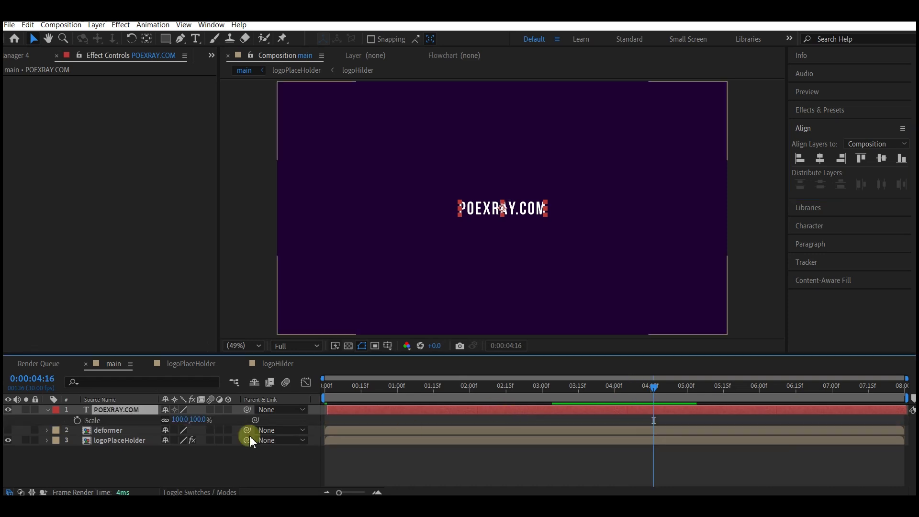
pyautogui.click(76, 420)
pyautogui.click(177, 425)
pyautogui.moveTo(178, 425); pyautogui.dragTo(131, 425)
pyautogui.click(796, 386)
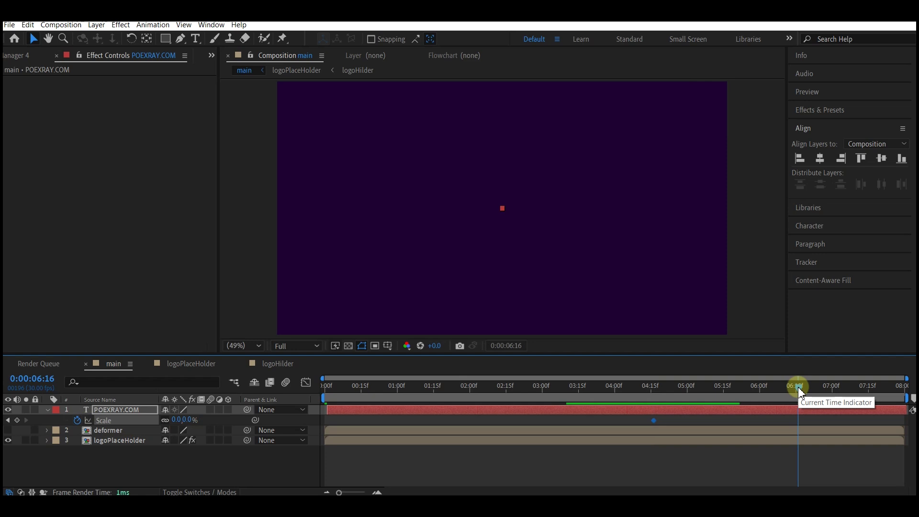
pyautogui.click(97, 406)
pyautogui.click(179, 424)
pyautogui.press('Return')
# - Apply Easy Ease to both Scale keyframes and pre-compose the POEXRAY.COM layer
pyautogui.moveTo(820, 418); pyautogui.dragTo(587, 423)
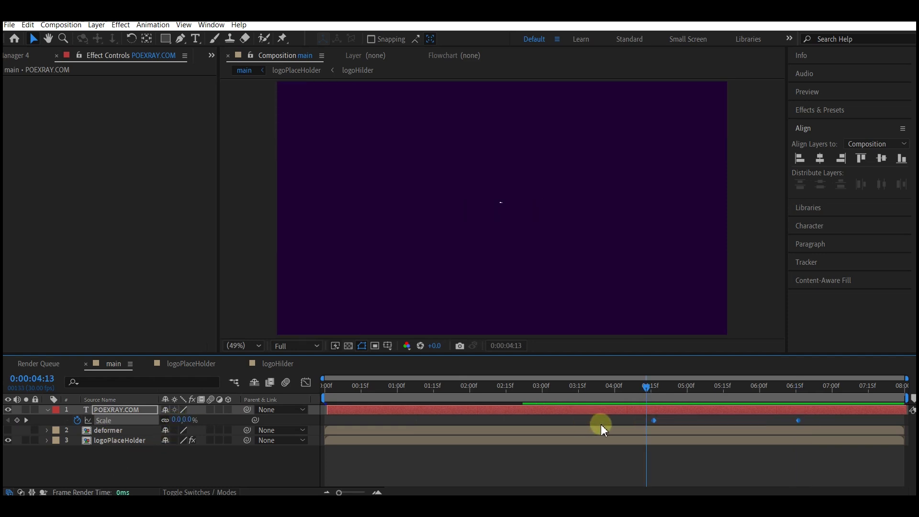
pyautogui.rightClick(654, 423)
pyautogui.moveTo(694, 415)
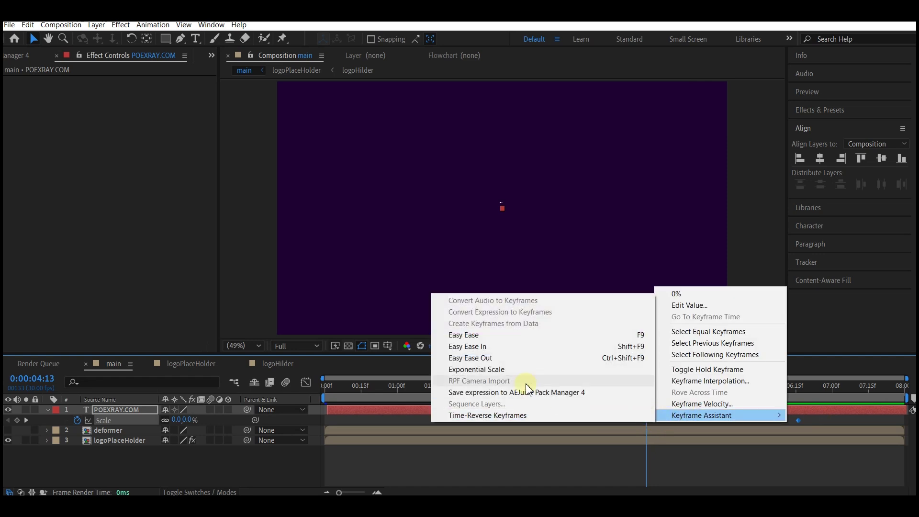
pyautogui.click(472, 335)
pyautogui.click(134, 399)
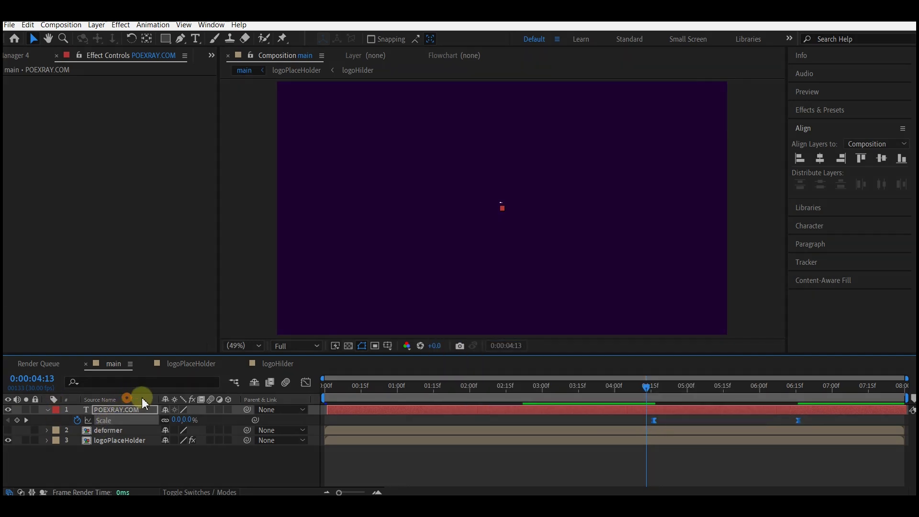
pyautogui.click(121, 412)
pyautogui.hotkey('ctrl', 'shift', 'c')
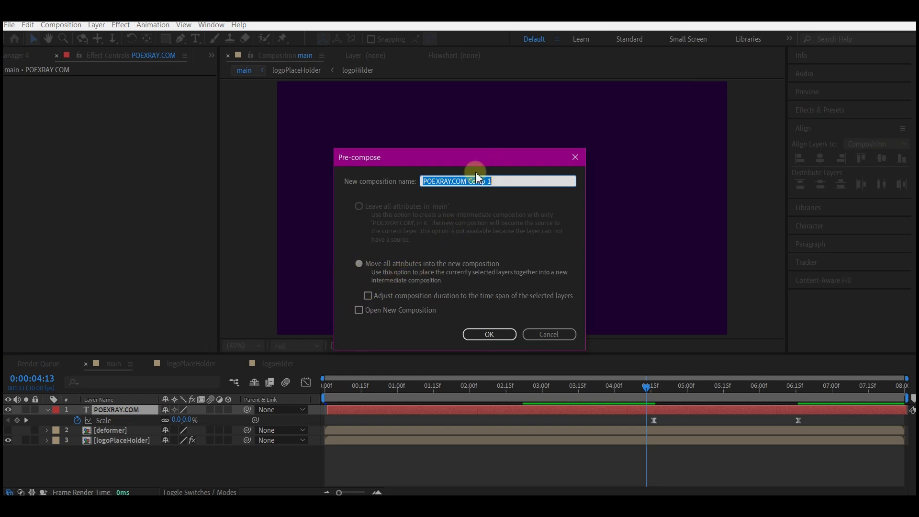
# - Name the precomp 'tag' and apply Time Displacement to it
pyautogui.write('tag')
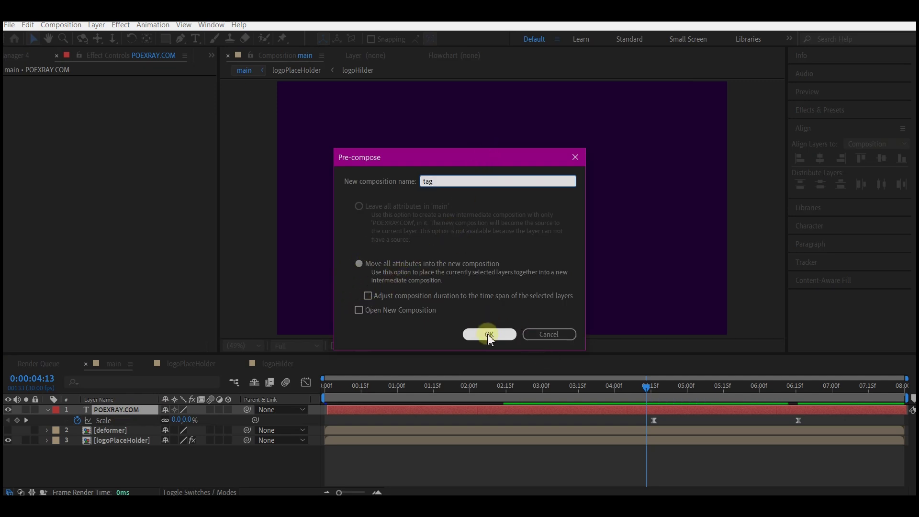
pyautogui.click(489, 334)
pyautogui.click(836, 111)
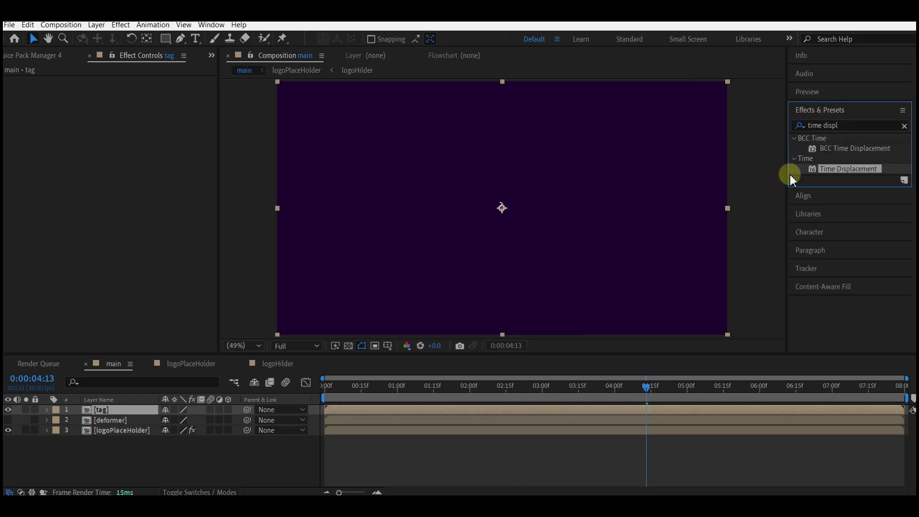
pyautogui.moveTo(815, 175); pyautogui.dragTo(108, 410)
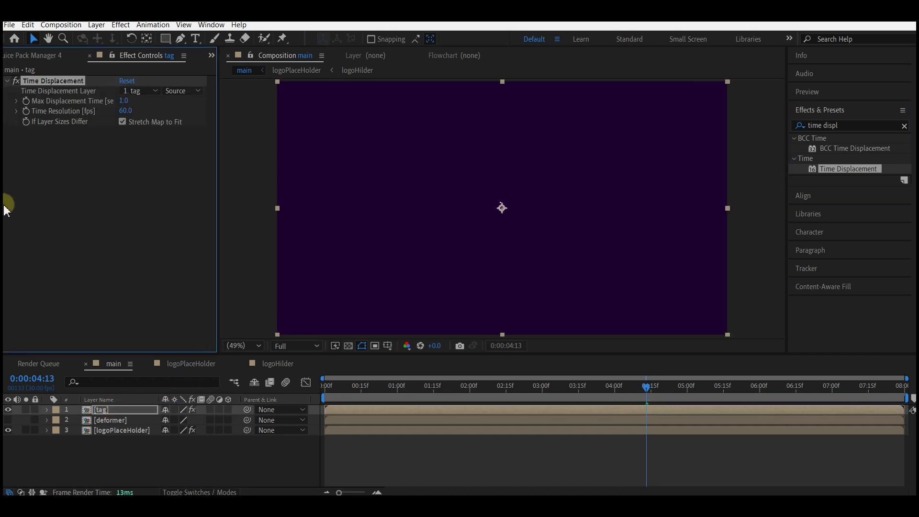
# - Set the displacement layer to 2. deformer and preview the tagline glitch from the start
pyautogui.click(129, 91)
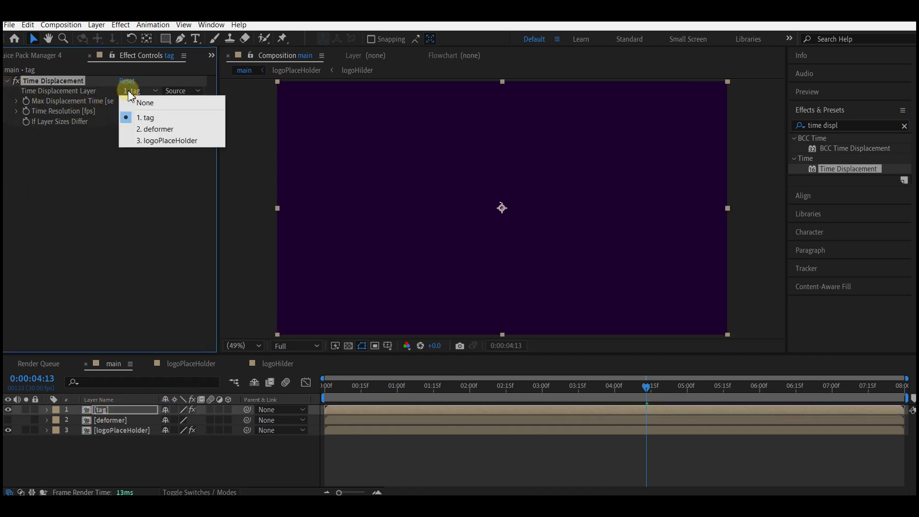
pyautogui.click(155, 131)
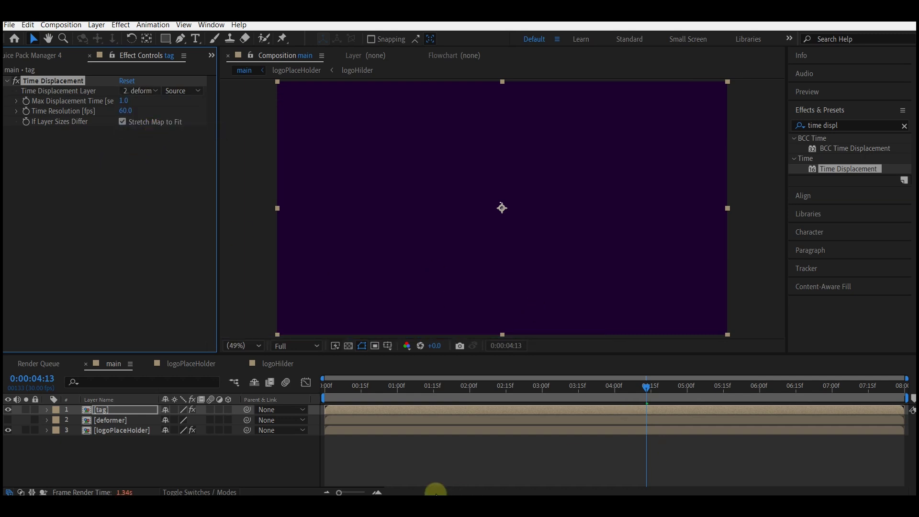
pyautogui.moveTo(333, 386); pyautogui.dragTo(318, 389)
pyautogui.press('space')
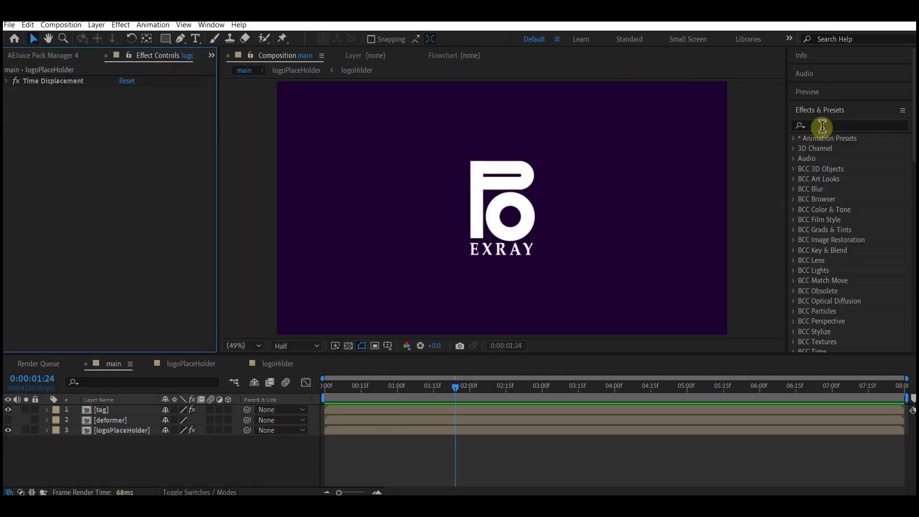
# - Apply 4-Color Gradient to logoPlaceHolder and place its four points around the logo
pyautogui.click(822, 127)
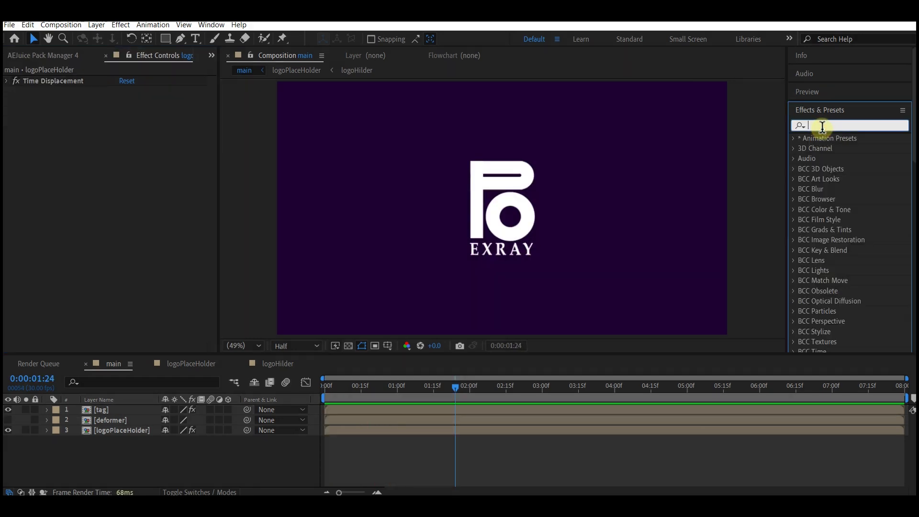
pyautogui.write('4-')
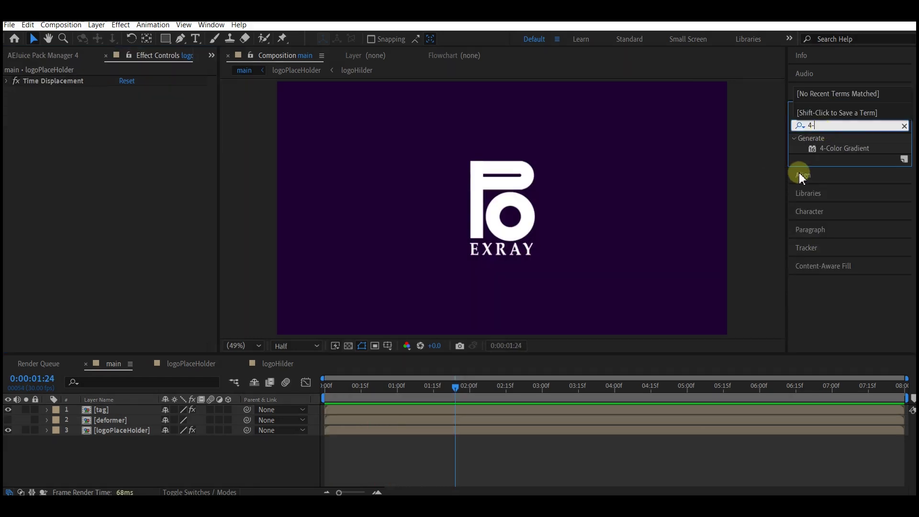
pyautogui.click(832, 150)
pyautogui.moveTo(832, 157); pyautogui.dragTo(131, 435)
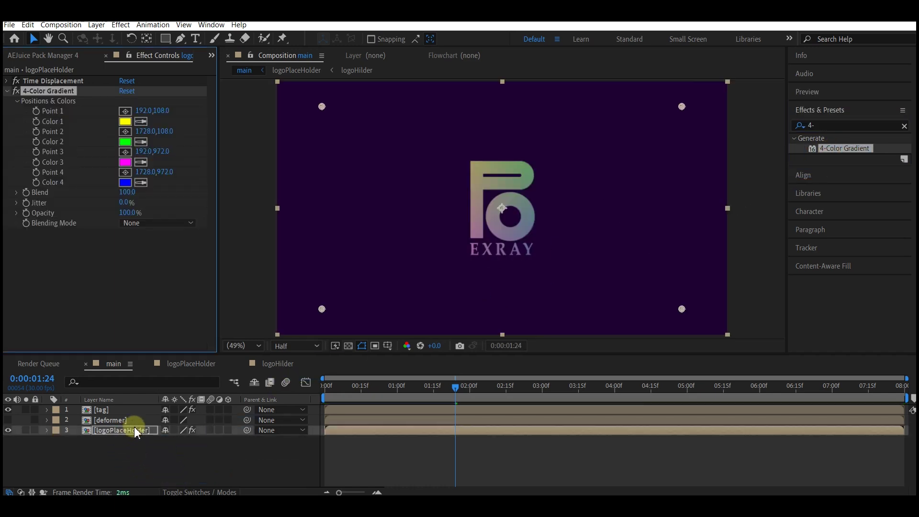
pyautogui.moveTo(328, 145); pyautogui.dragTo(458, 169)
pyautogui.moveTo(681, 106); pyautogui.dragTo(681, 110)
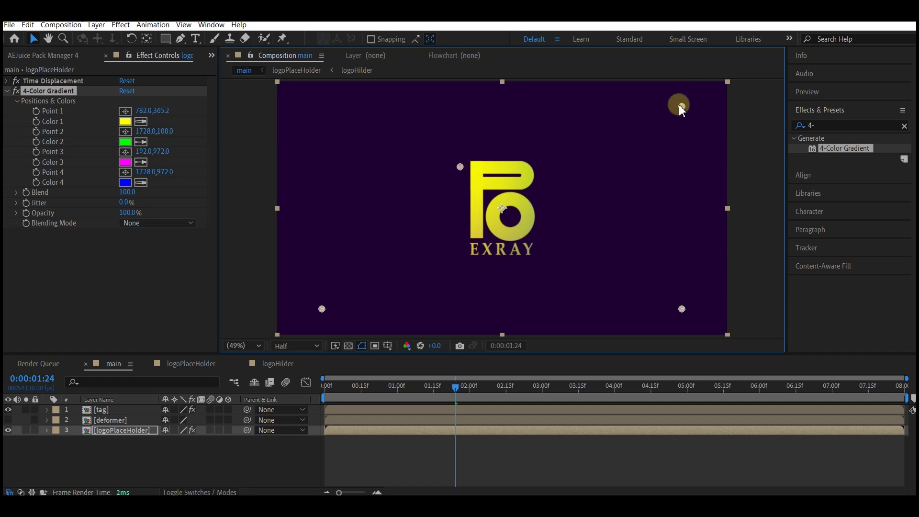
pyautogui.moveTo(613, 171); pyautogui.dragTo(548, 157)
pyautogui.moveTo(321, 309); pyautogui.dragTo(462, 257)
pyautogui.moveTo(618, 277); pyautogui.dragTo(548, 248)
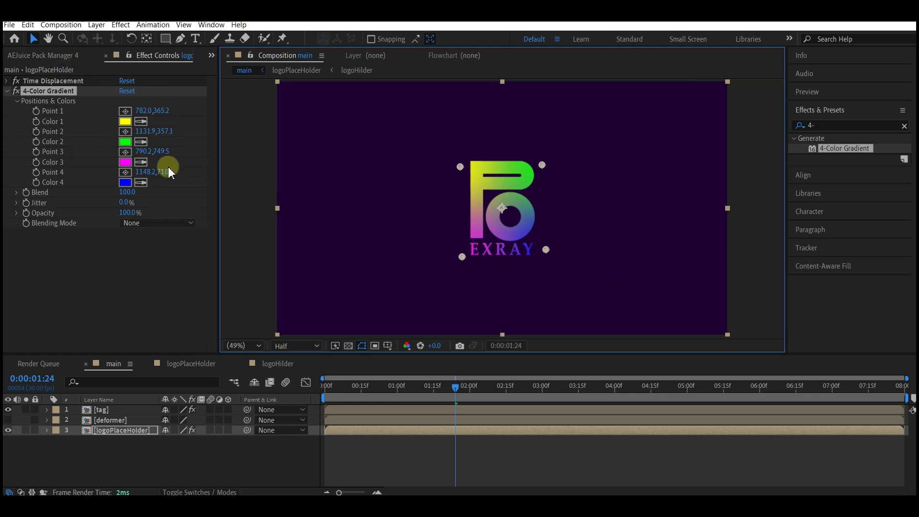
# - Set the gradient colours: Color 4 red, Color 3 orange, keeping Color 1 blue
pyautogui.click(125, 182)
pyautogui.moveTo(516, 410); pyautogui.dragTo(516, 421)
pyautogui.press('Return')
pyautogui.click(125, 161)
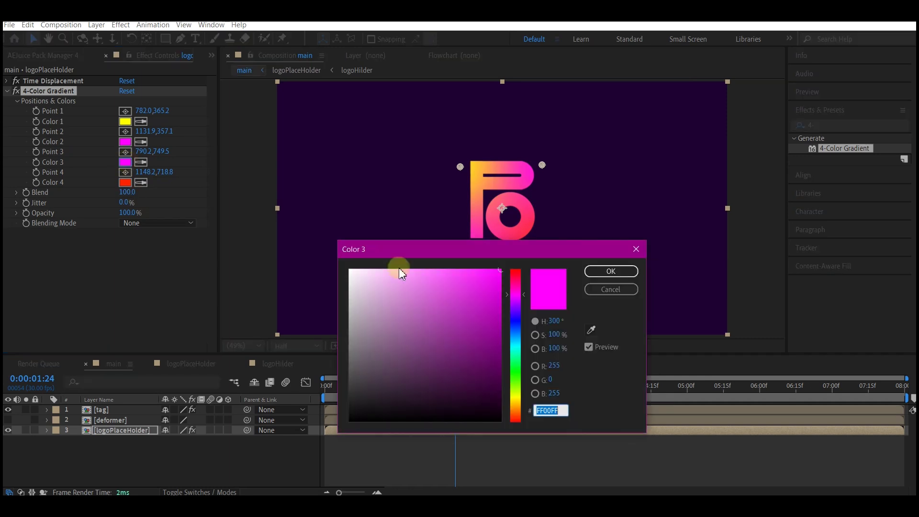
pyautogui.click(515, 400)
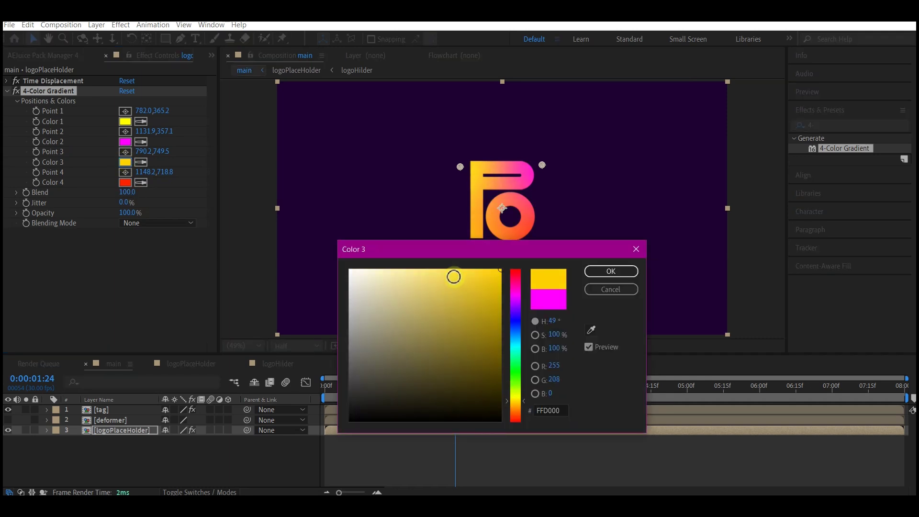
pyautogui.click(515, 407)
pyautogui.click(476, 286)
pyautogui.click(611, 271)
pyautogui.click(831, 127)
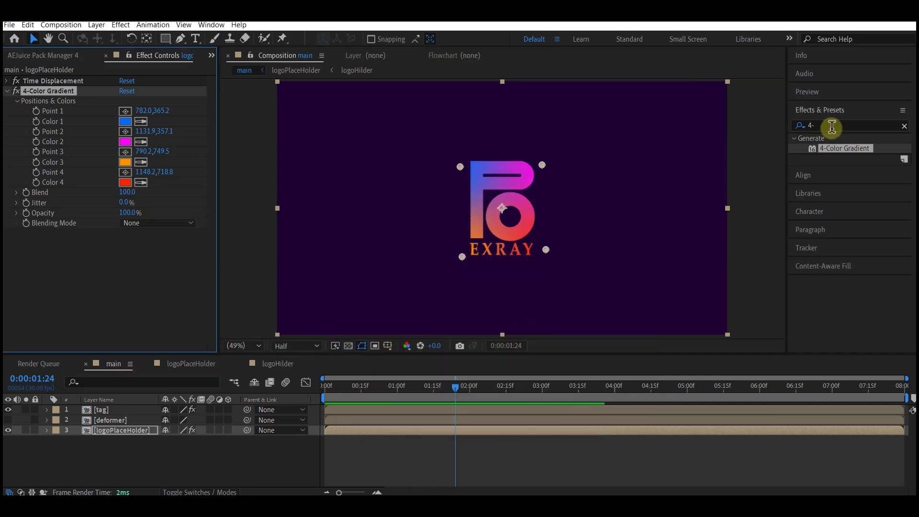
pyautogui.moveTo(831, 126); pyautogui.dragTo(807, 124)
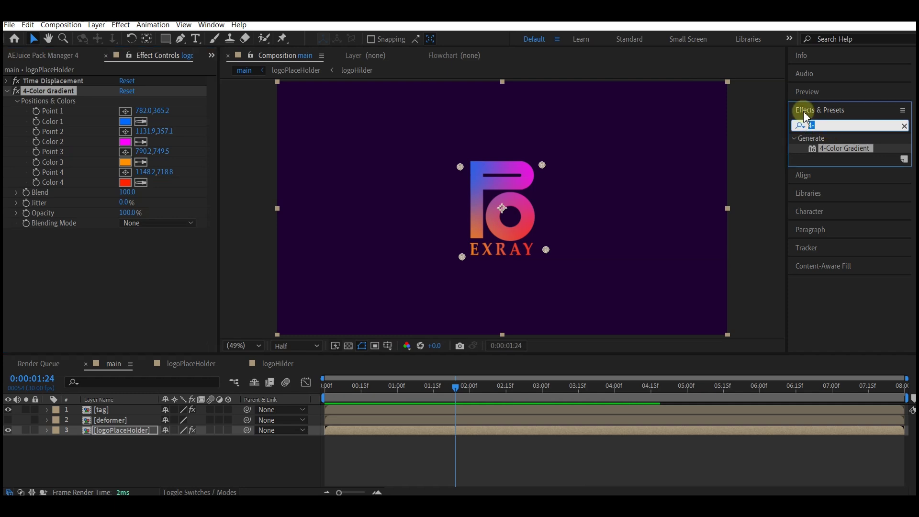
# - Apply CC Ball Action to logoPlaceHolder with Grid Spacing 2 and Ball Size 70, then preview
pyautogui.write('cc ball')
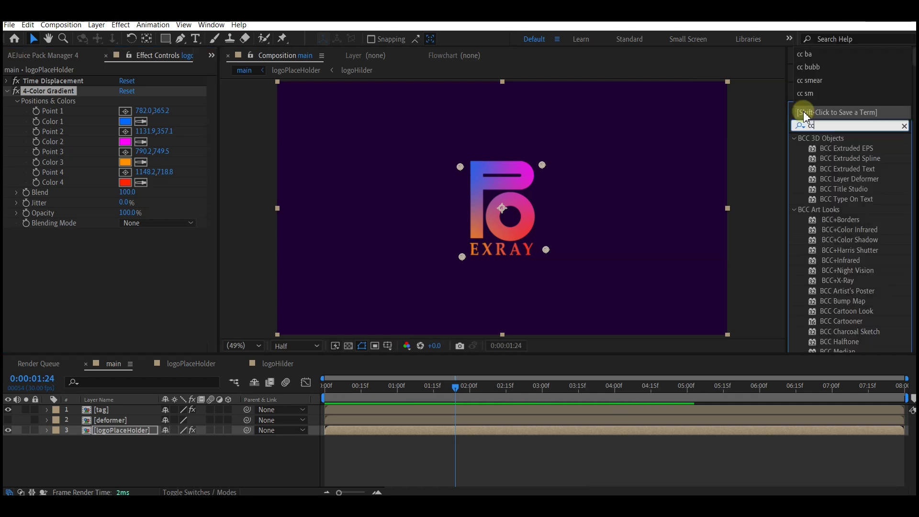
pyautogui.click(837, 147)
pyautogui.moveTo(839, 151); pyautogui.dragTo(115, 439)
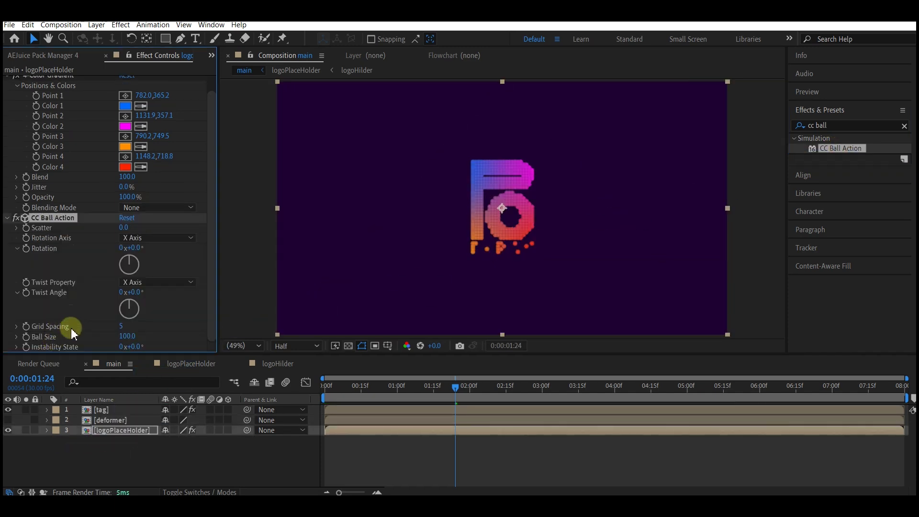
pyautogui.click(125, 327)
pyautogui.write('2')
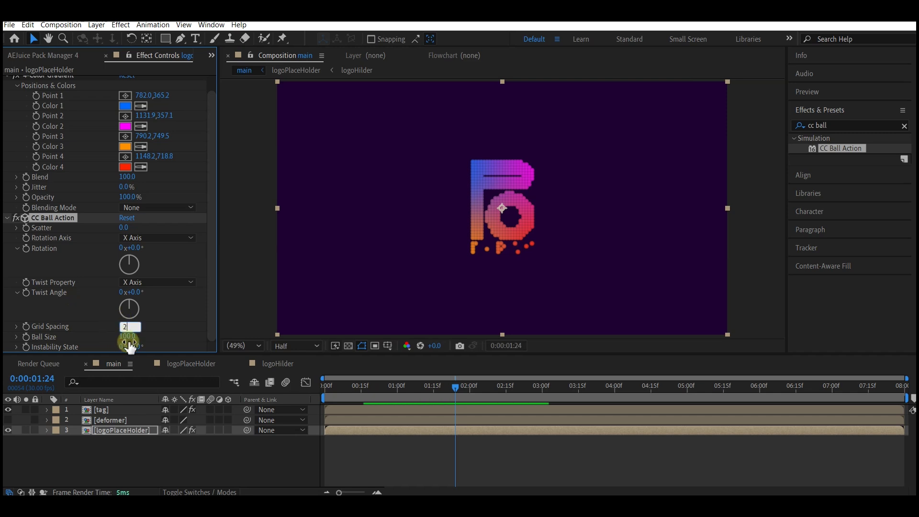
pyautogui.moveTo(123, 338); pyautogui.dragTo(130, 339)
pyautogui.press('space')
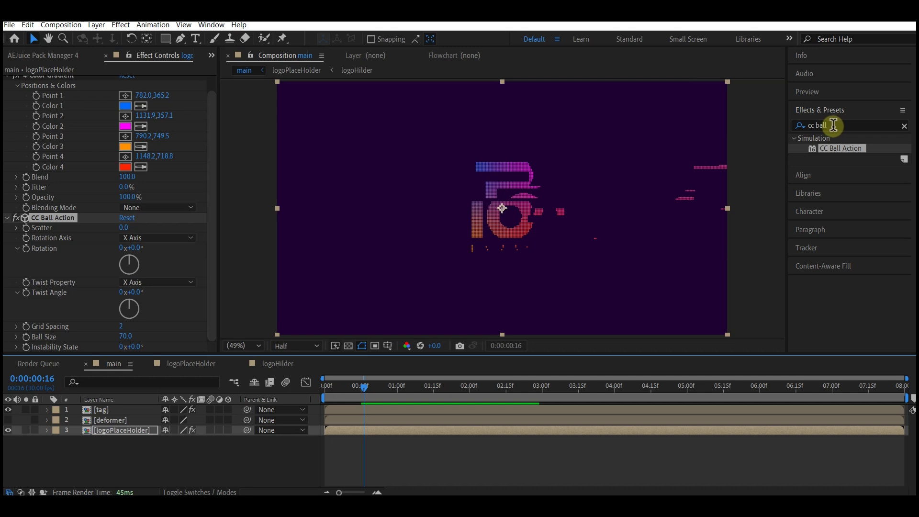
pyautogui.click(833, 125)
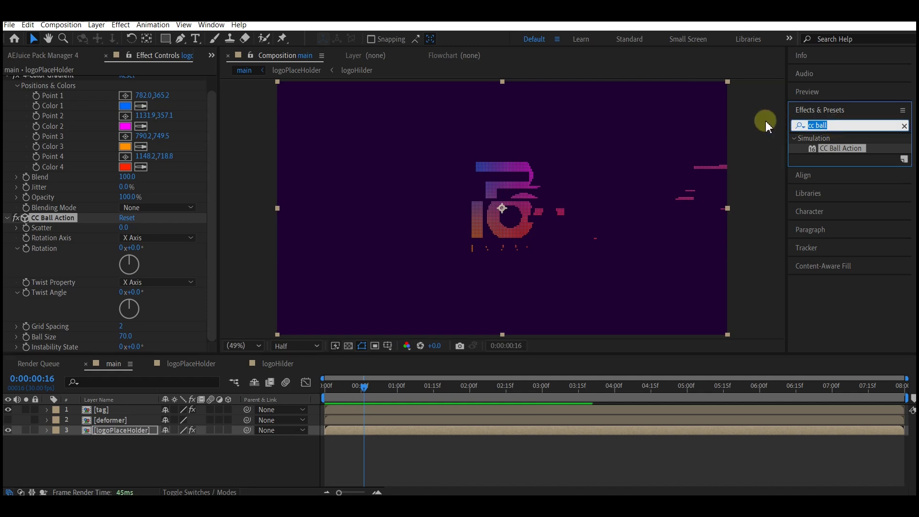
# - Apply Echo to logoPlaceHolder and collapse the 4-Color Gradient and CC Ball Action settings
pyautogui.write('echo')
pyautogui.moveTo(824, 148); pyautogui.dragTo(380, 432)
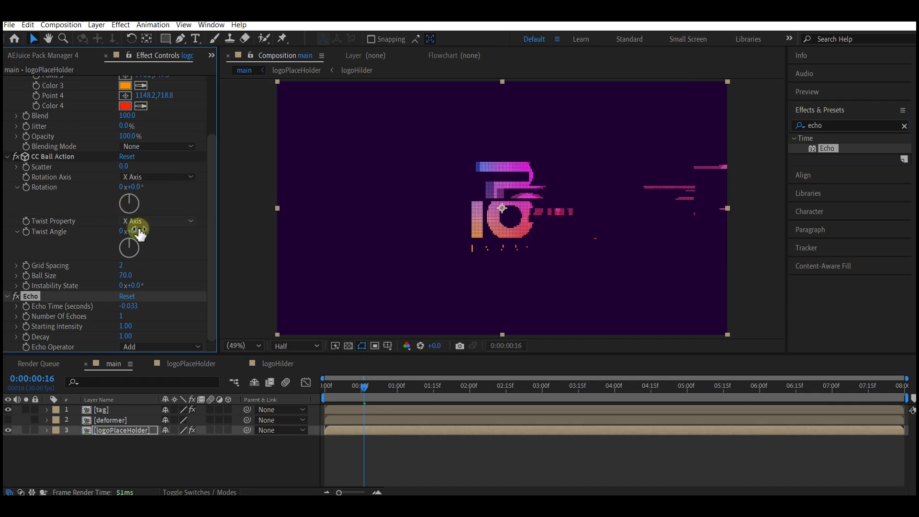
pyautogui.scroll(4, 55, 137)
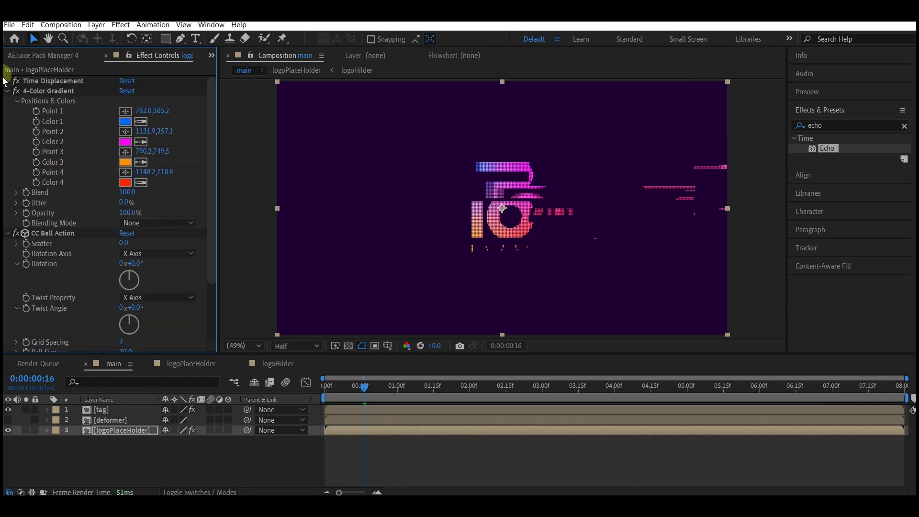
pyautogui.click(8, 91)
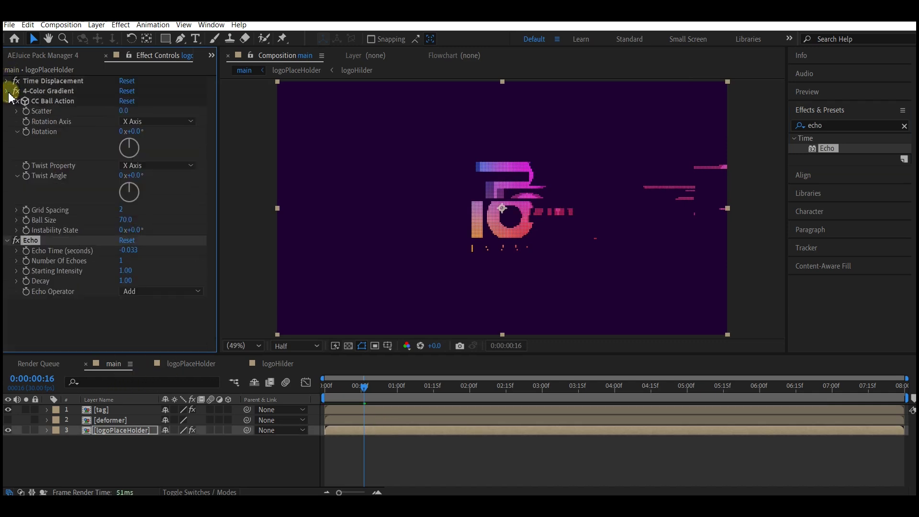
pyautogui.click(8, 101)
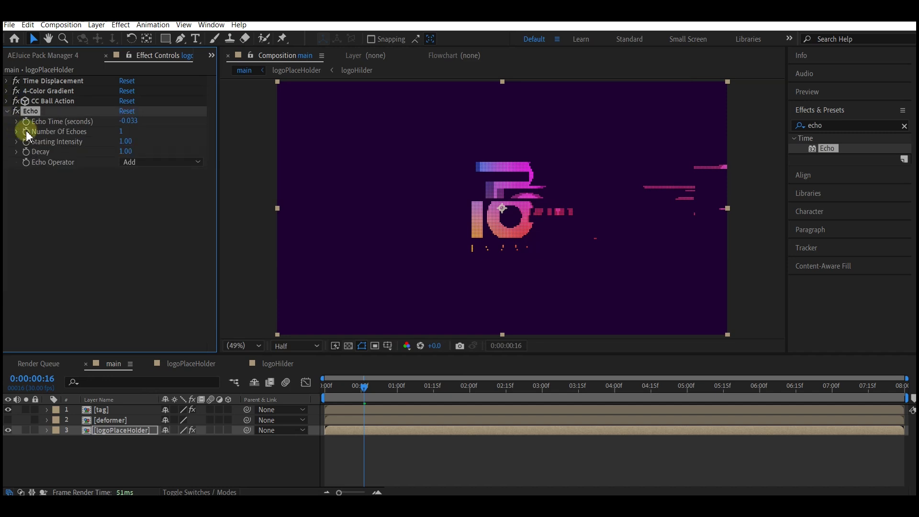
# - Set Echo Time -0.1, 7 echoes, Decay 0.7 and Echo Operator Maximum
pyautogui.click(127, 121)
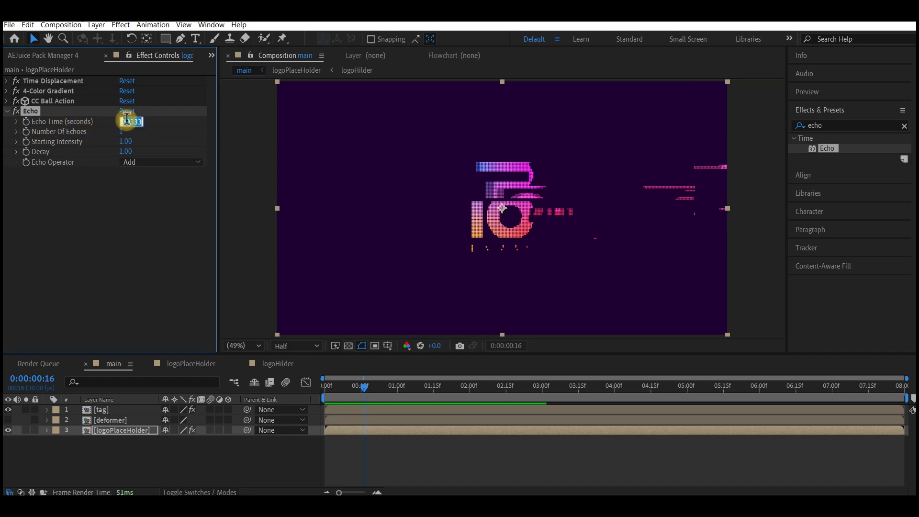
pyautogui.write('-0.1')
pyautogui.press('Return')
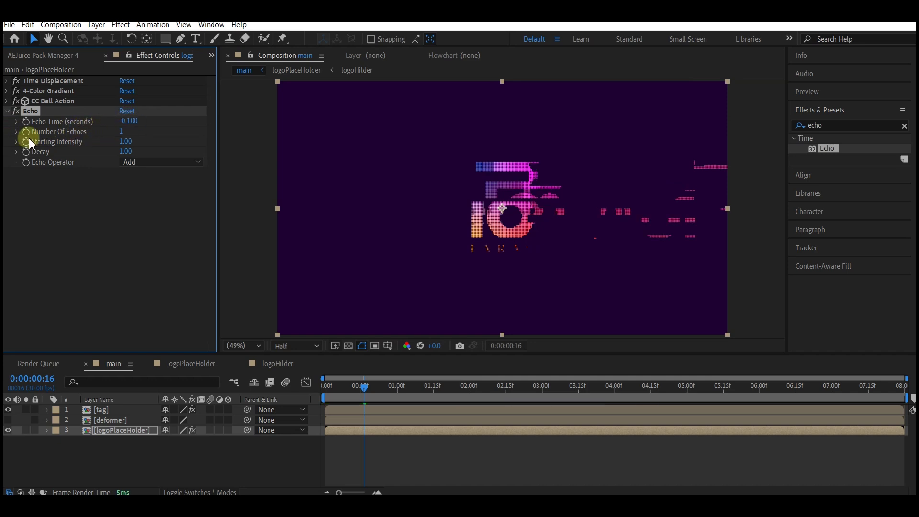
pyautogui.click(121, 134)
pyautogui.write('7')
pyautogui.press('Return')
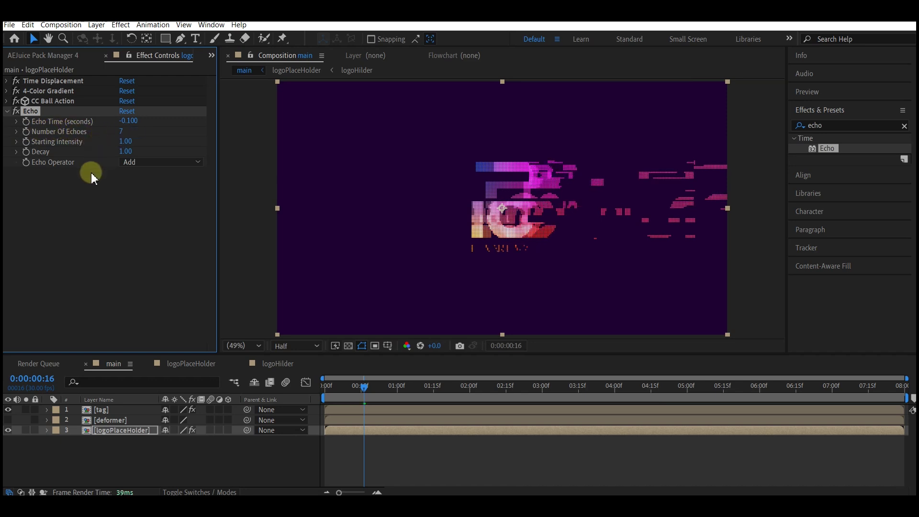
pyautogui.click(126, 152)
pyautogui.write('0.7')
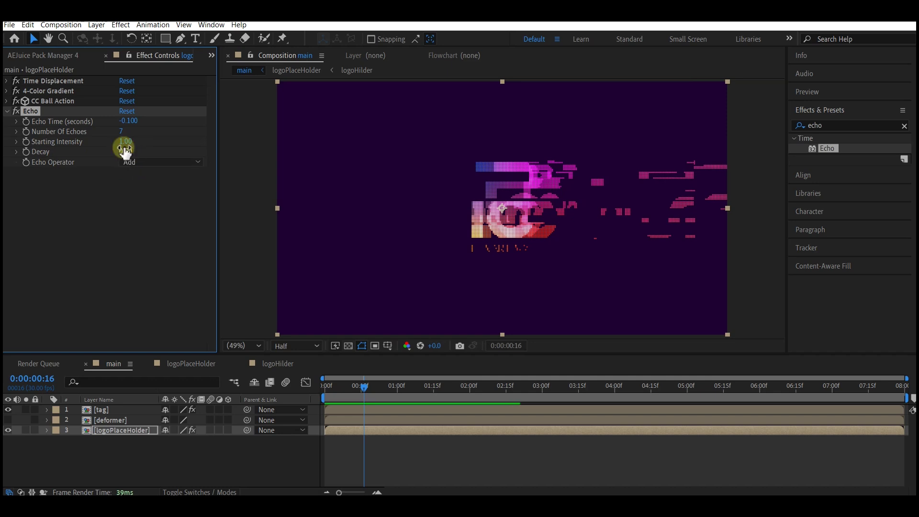
pyautogui.click(27, 175)
pyautogui.click(130, 161)
pyautogui.click(154, 186)
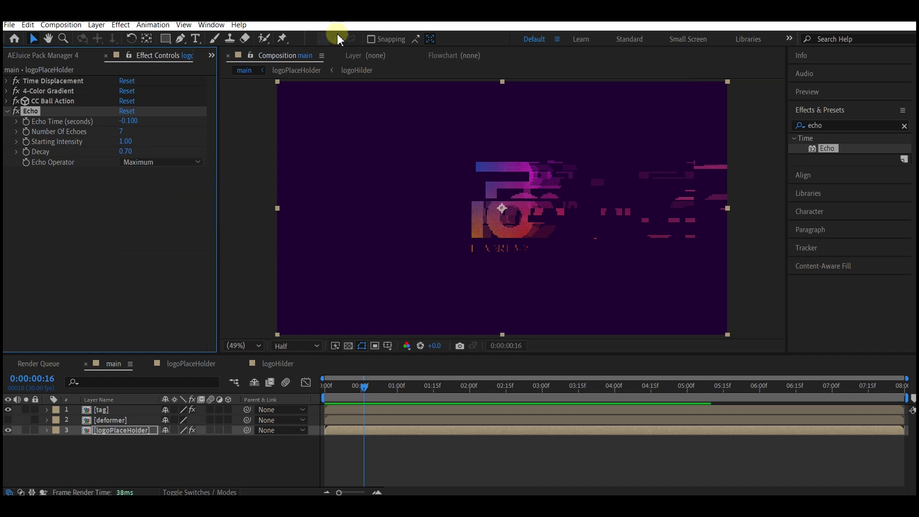
pyautogui.click(829, 126)
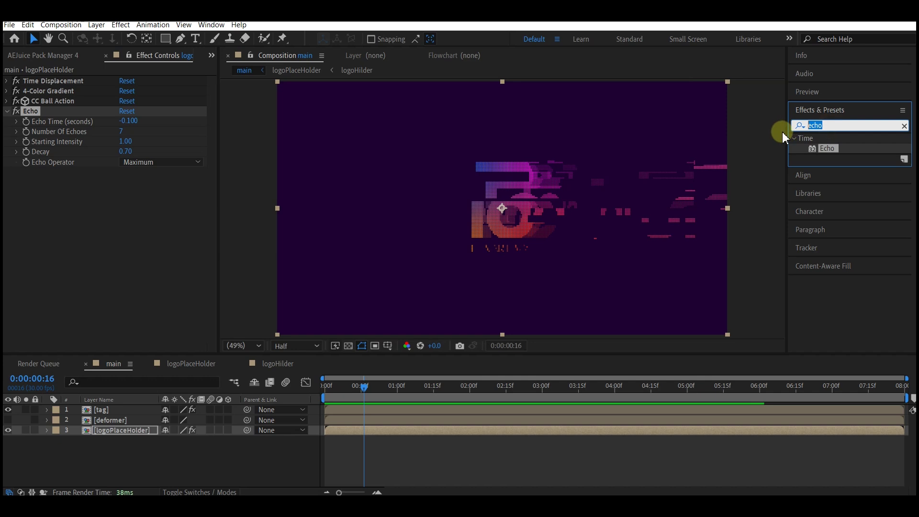
# - Apply CC Force Motion Blur with 20 samples and reselect the logoPlaceHolder layer
pyautogui.write('force motion')
pyautogui.moveTo(854, 146); pyautogui.dragTo(135, 409)
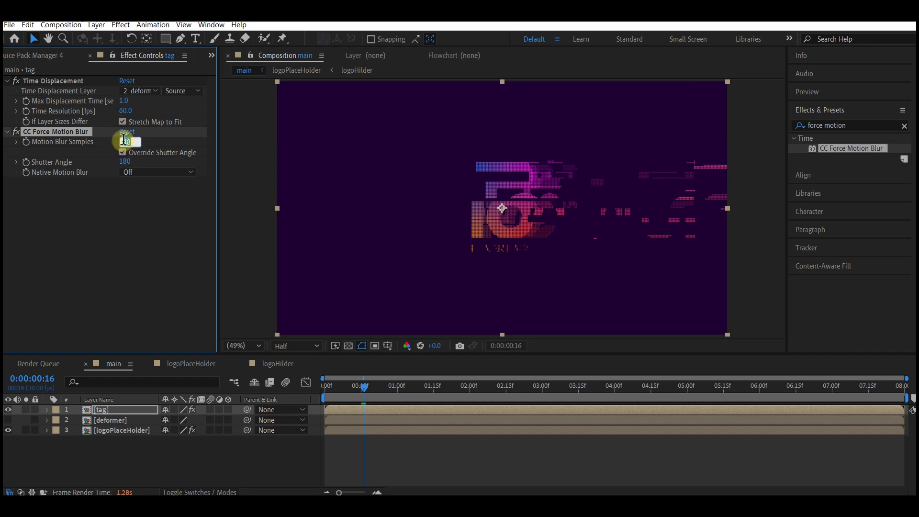
pyautogui.click(108, 431)
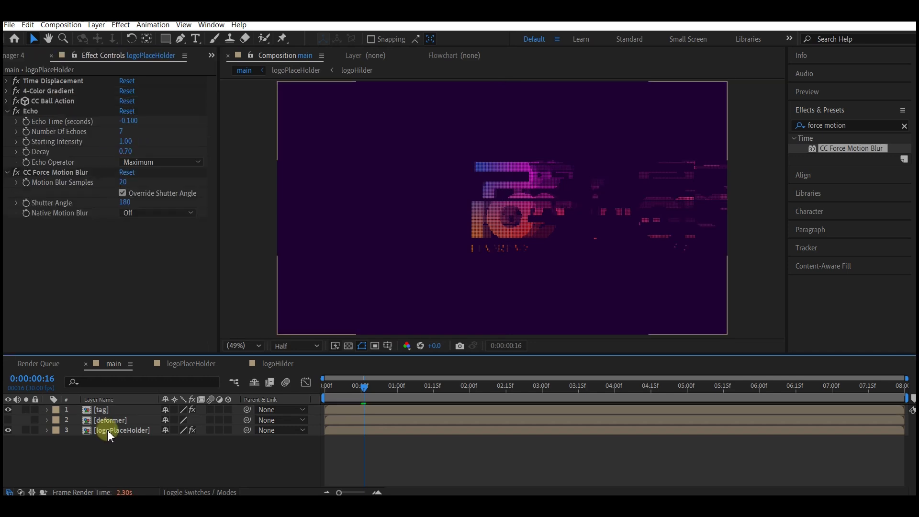
pyautogui.click(110, 433)
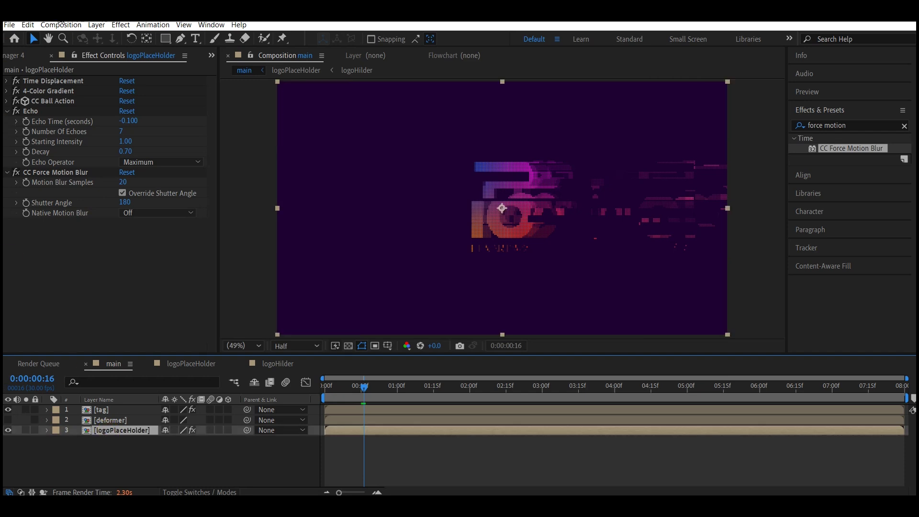
# - Add Stylize > Glow to logoPlaceHolder with Glow Radius 15 and Glow Intensity 2
pyautogui.click(122, 26)
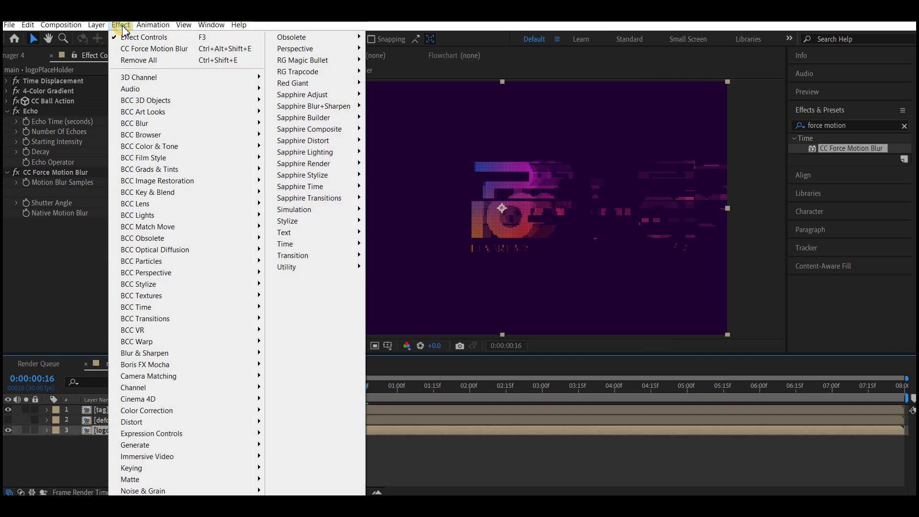
pyautogui.moveTo(310, 247)
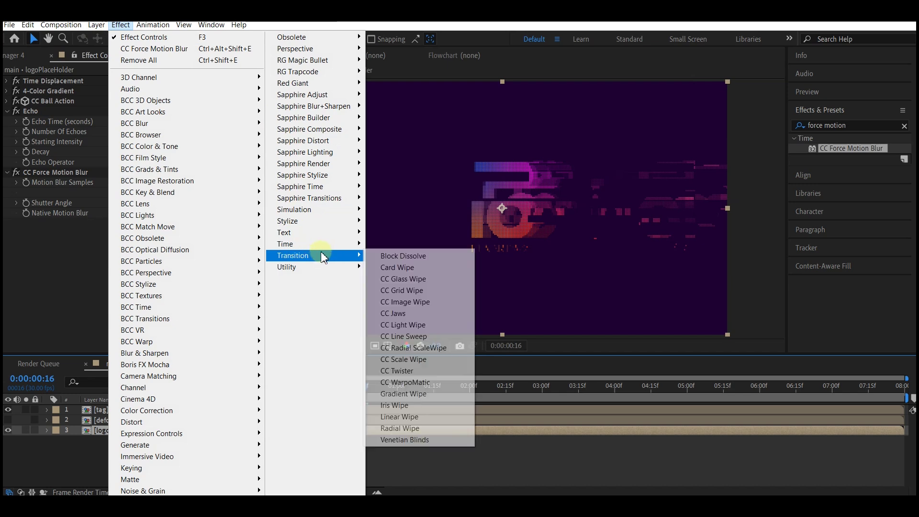
pyautogui.moveTo(323, 265)
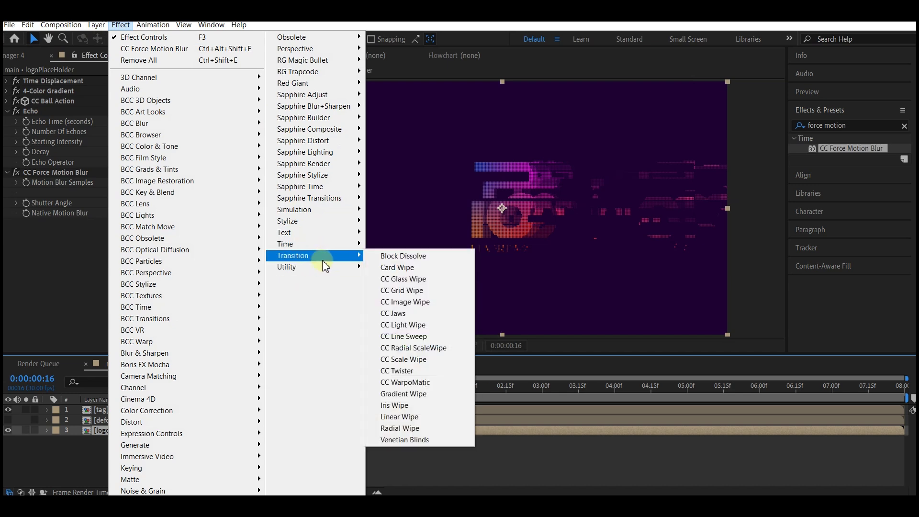
pyautogui.moveTo(330, 224)
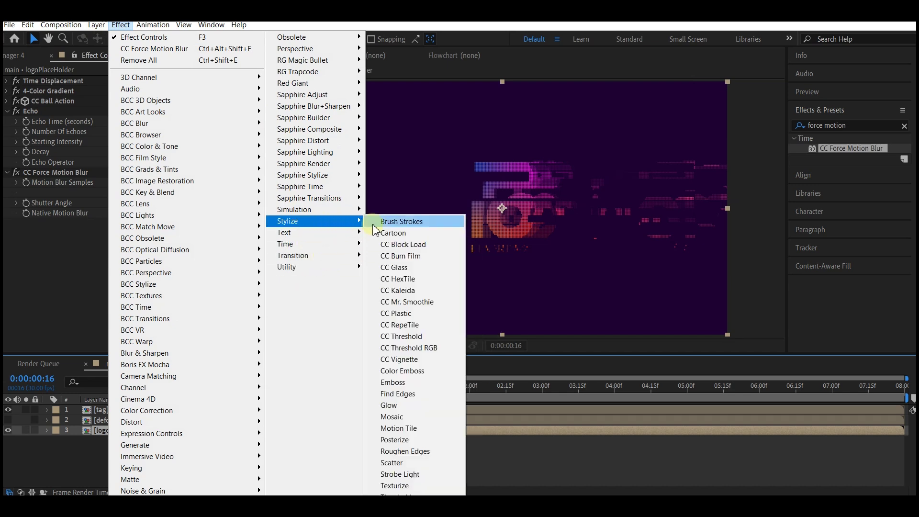
pyautogui.click(449, 406)
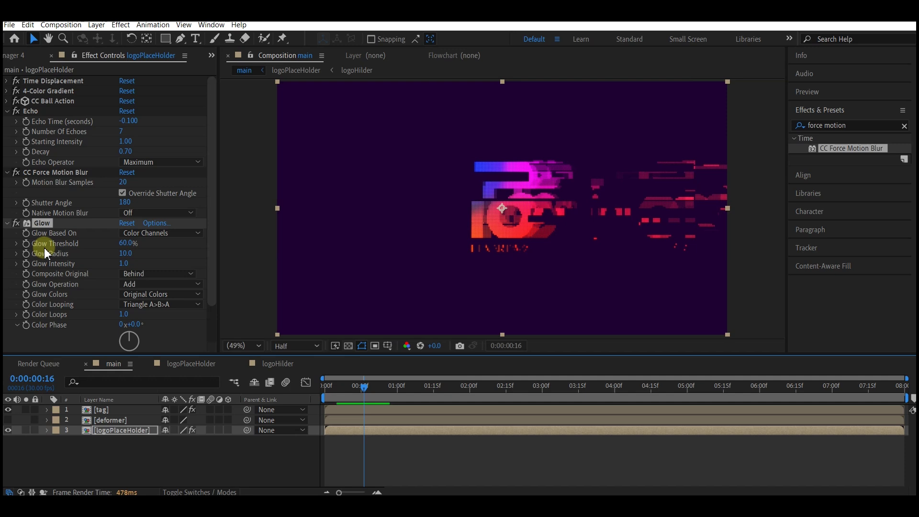
pyautogui.moveTo(125, 253); pyautogui.dragTo(134, 253)
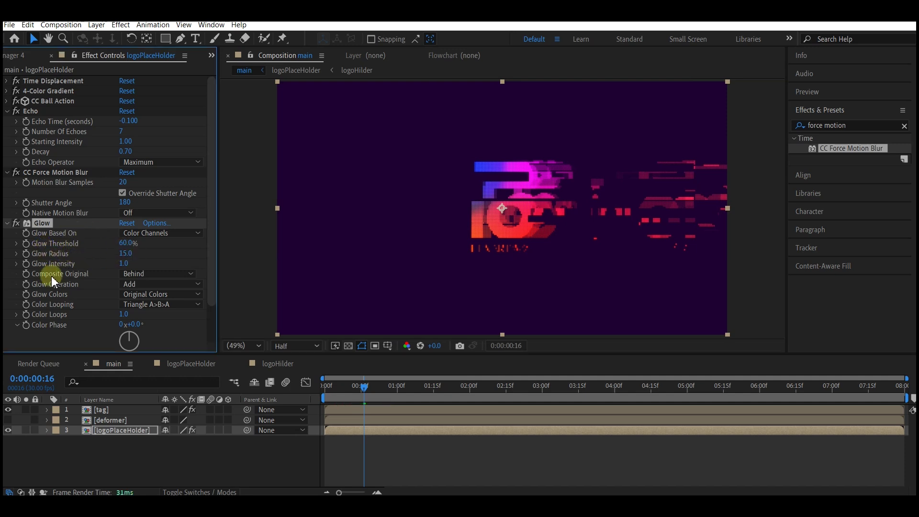
pyautogui.click(124, 264)
pyautogui.write('2')
pyautogui.press('Return')
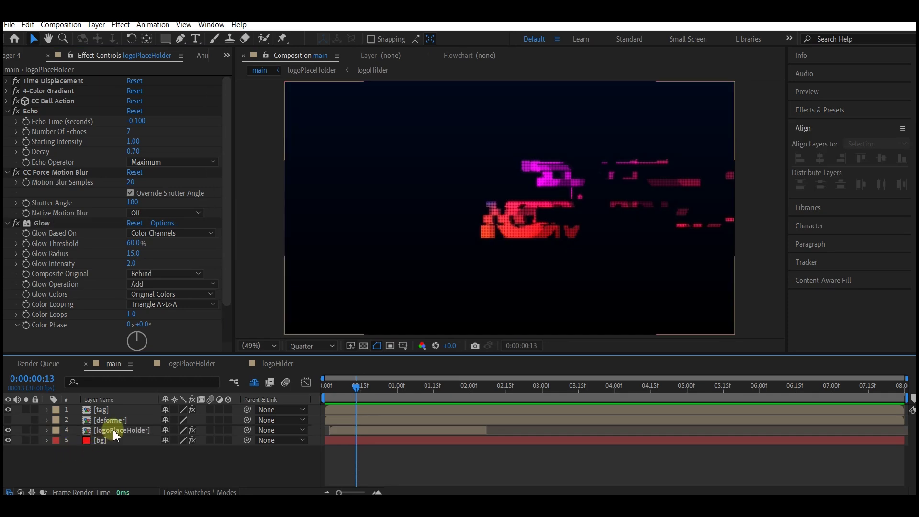
# - Duplicate logoPlaceHolder and play the animation back to about two seconds
pyautogui.click(113, 429)
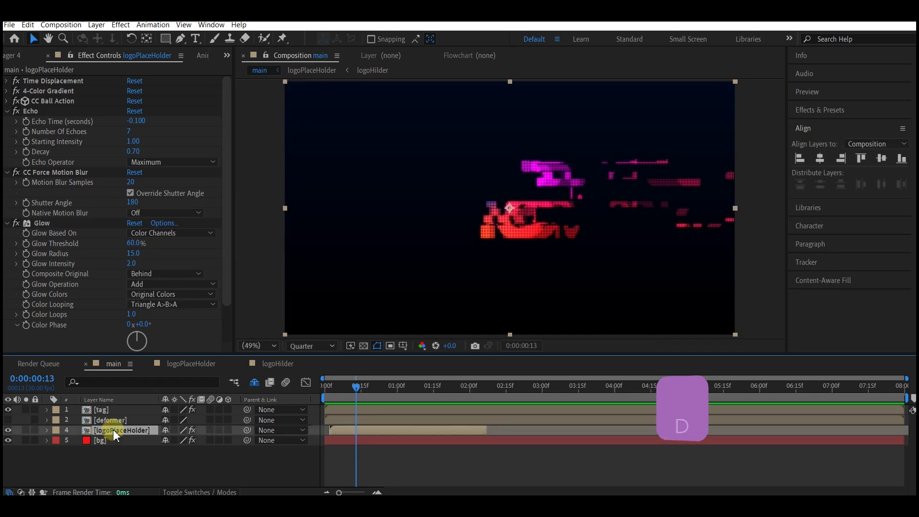
pyautogui.hotkey('ctrl', 'd')
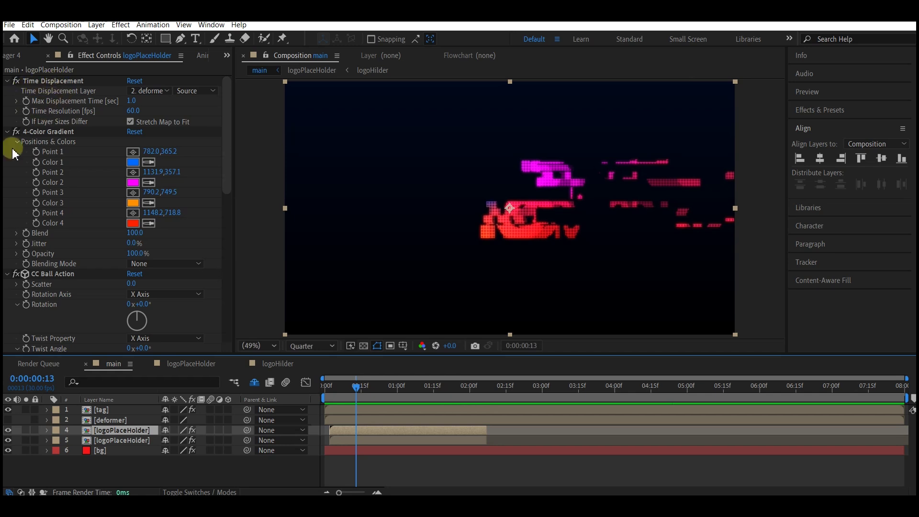
pyautogui.click(16, 132)
pyautogui.scroll(-10, 43, 258)
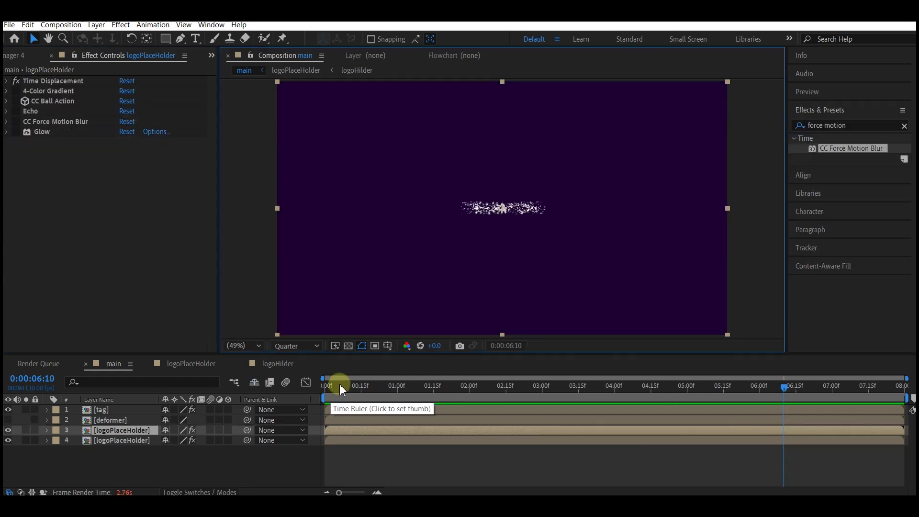
pyautogui.moveTo(338, 384); pyautogui.dragTo(312, 385)
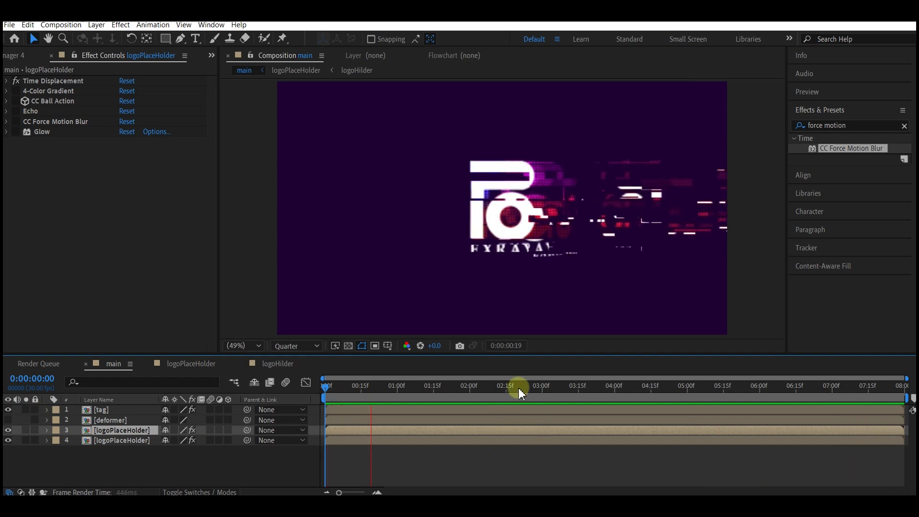
pyautogui.click(489, 385)
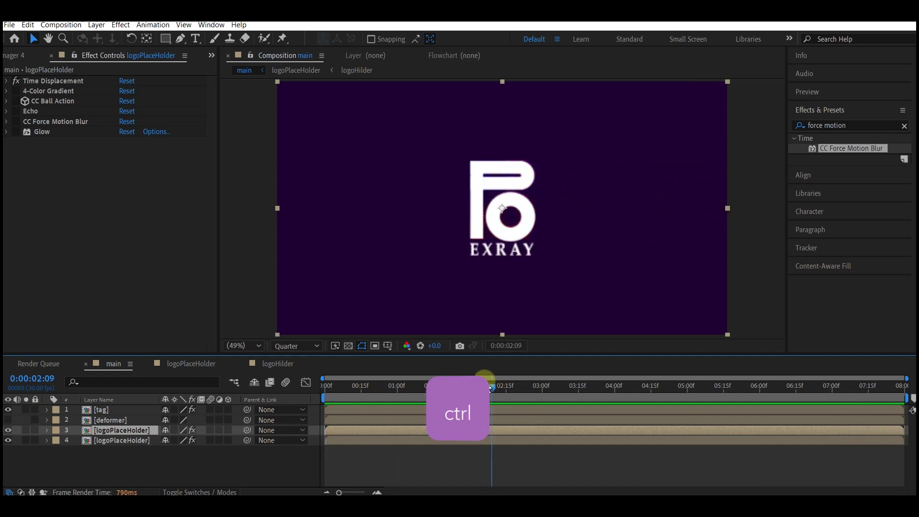
# - Try splitting the lower logoPlaceHolder layer, undo the split, and move the playhead later
pyautogui.click(90, 441)
pyautogui.hotkey('ctrl', 'shift', 'd')
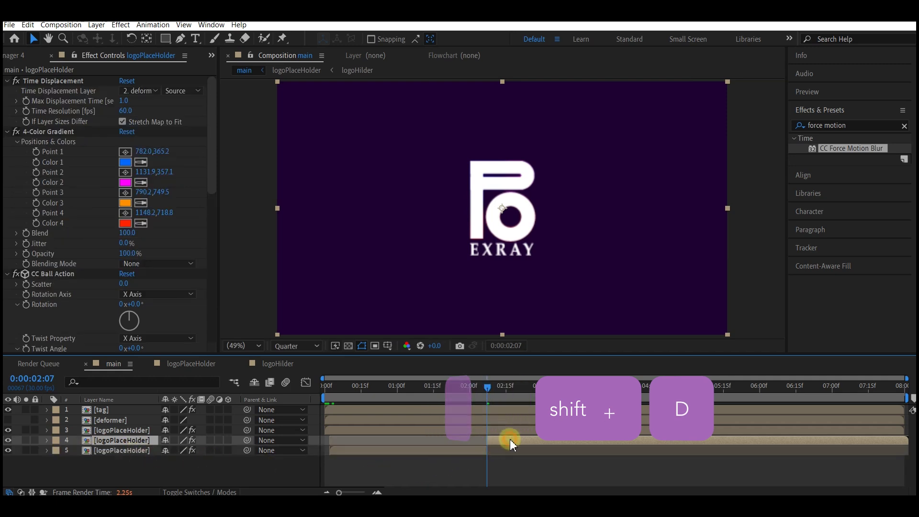
pyautogui.hotkey('ctrl', 'z')
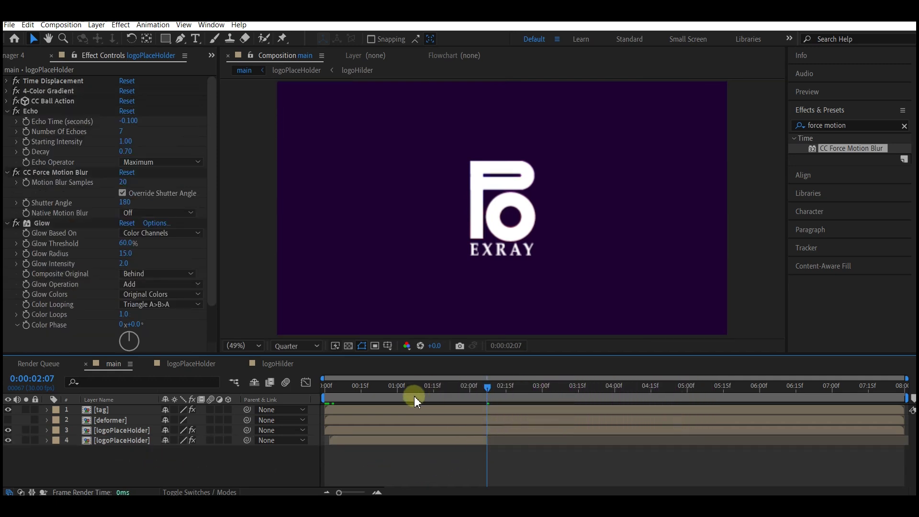
pyautogui.moveTo(487, 386); pyautogui.dragTo(613, 396)
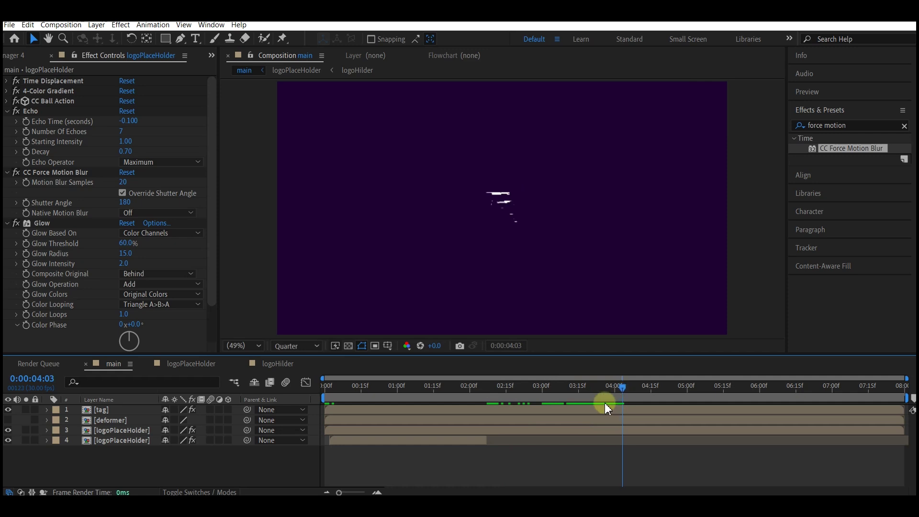
# - Create a red 1920×1080 solid named bg at the top of the composition
pyautogui.rightClick(81, 461)
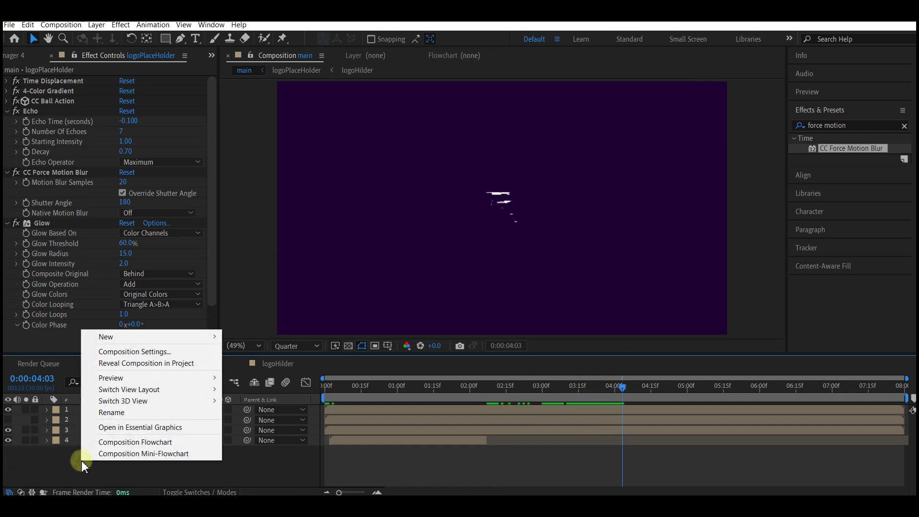
pyautogui.moveTo(108, 335)
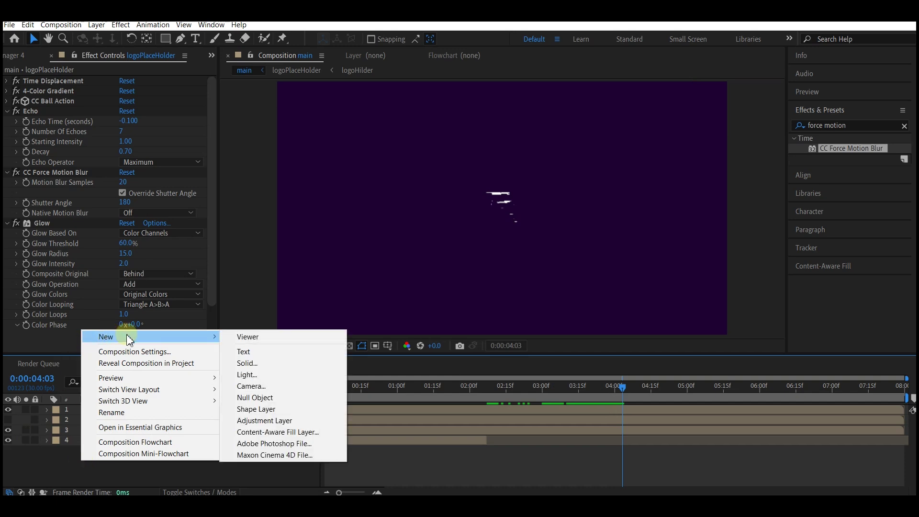
pyautogui.click(258, 366)
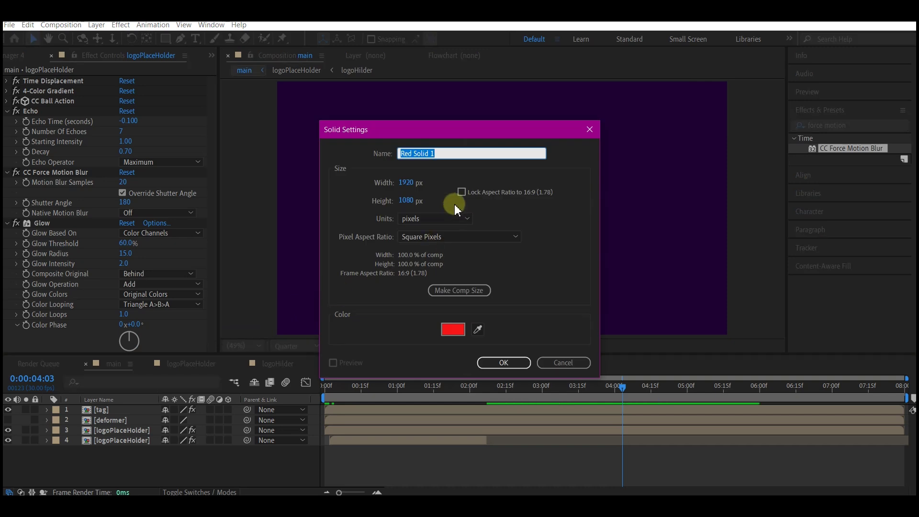
pyautogui.write('bg')
pyautogui.click(507, 363)
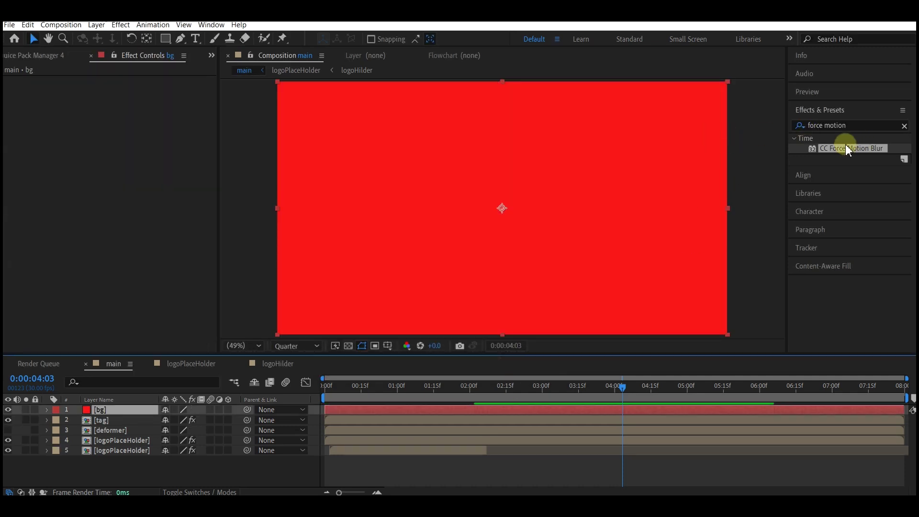
# - Apply the Gradient Ramp effect to the bg layer and preview the logo reveal over it
pyautogui.click(847, 125)
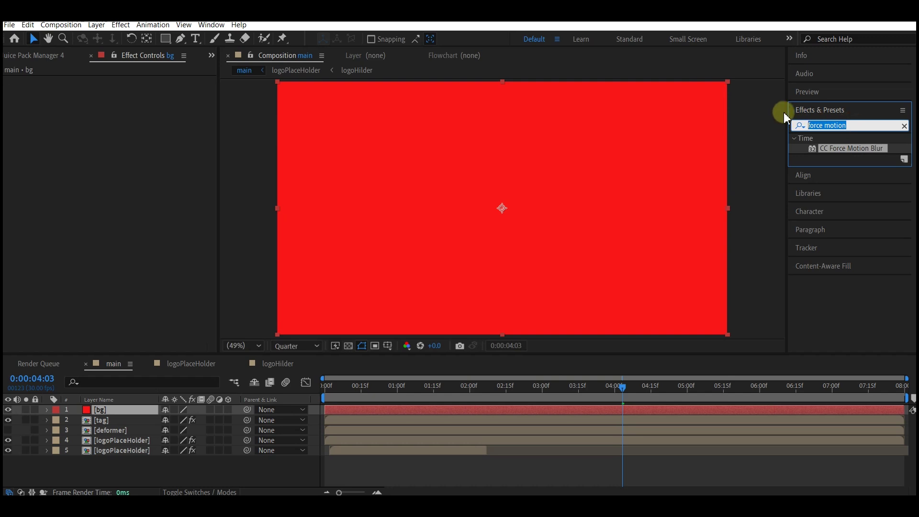
pyautogui.write('ram')
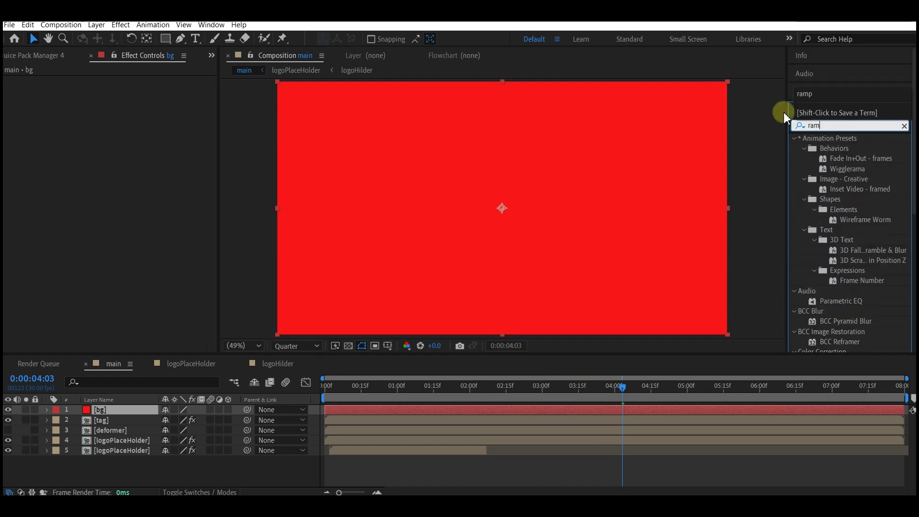
pyautogui.write('p')
pyautogui.moveTo(824, 152); pyautogui.dragTo(103, 467)
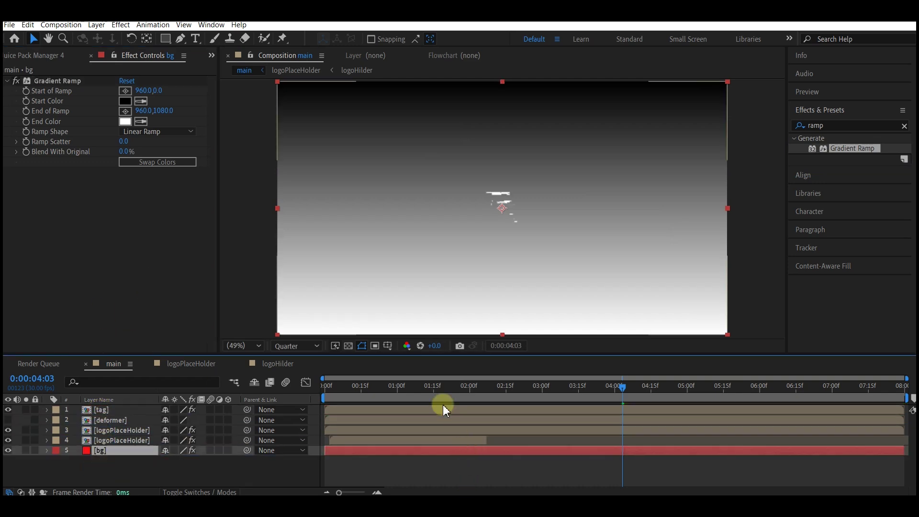
pyautogui.moveTo(422, 384); pyautogui.dragTo(381, 389)
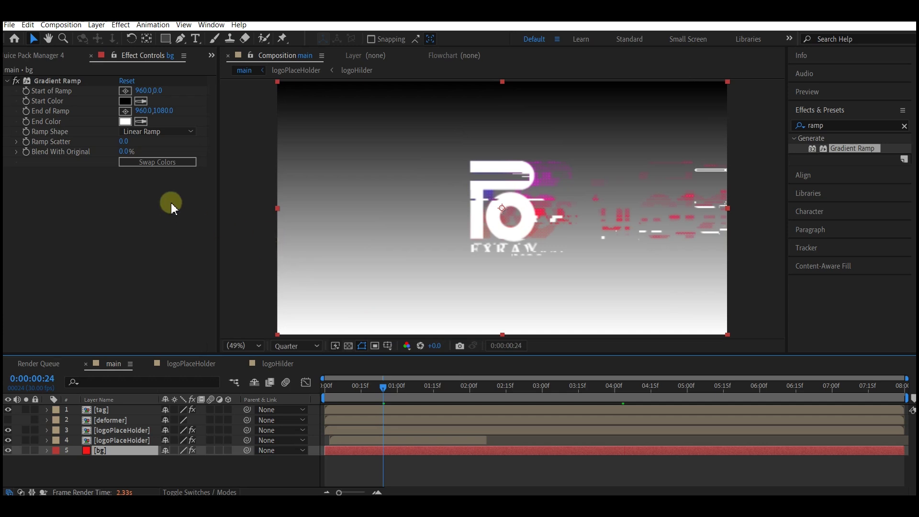
# - Swap the ramp colours and set the start colour to dark navy 00081A, fading to black
pyautogui.click(166, 166)
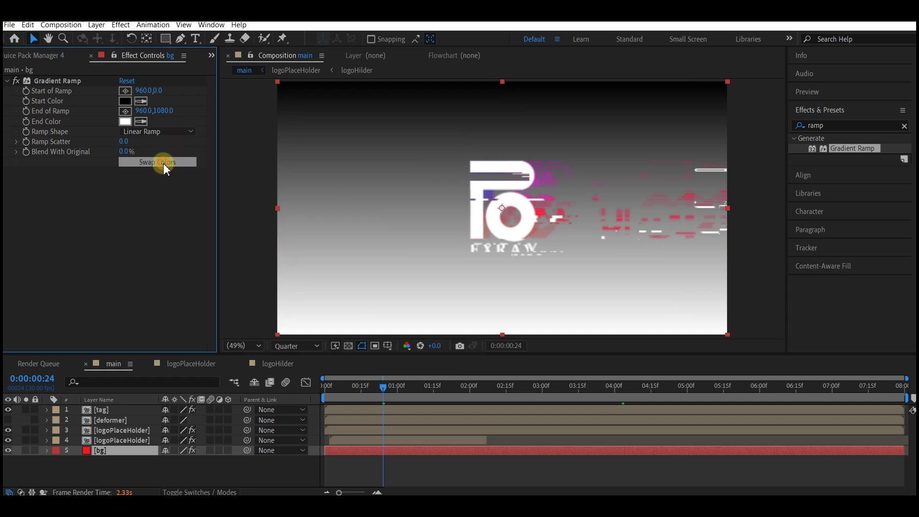
pyautogui.click(124, 101)
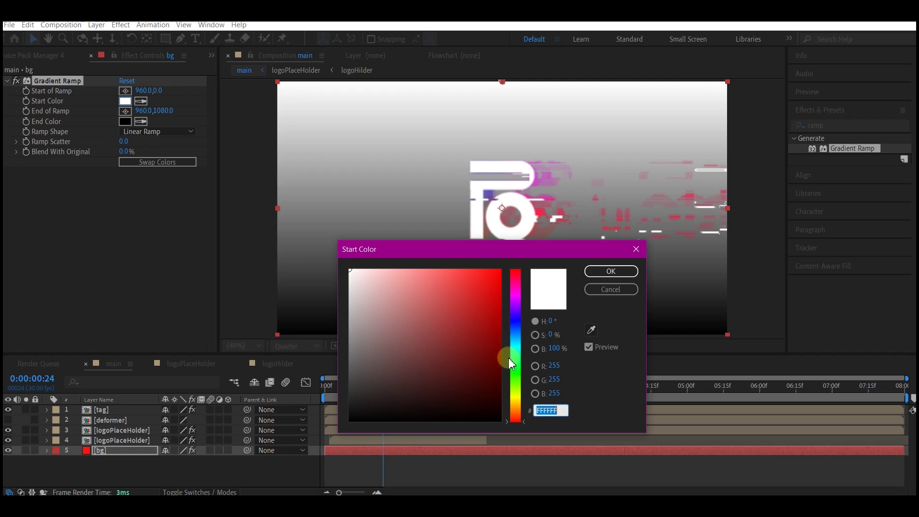
pyautogui.click(524, 334)
pyautogui.moveTo(487, 384)
pyautogui.mouseDown()
pyautogui.moveTo(484, 405)
pyautogui.moveTo(507, 403)
pyautogui.mouseUp()
pyautogui.click(595, 270)
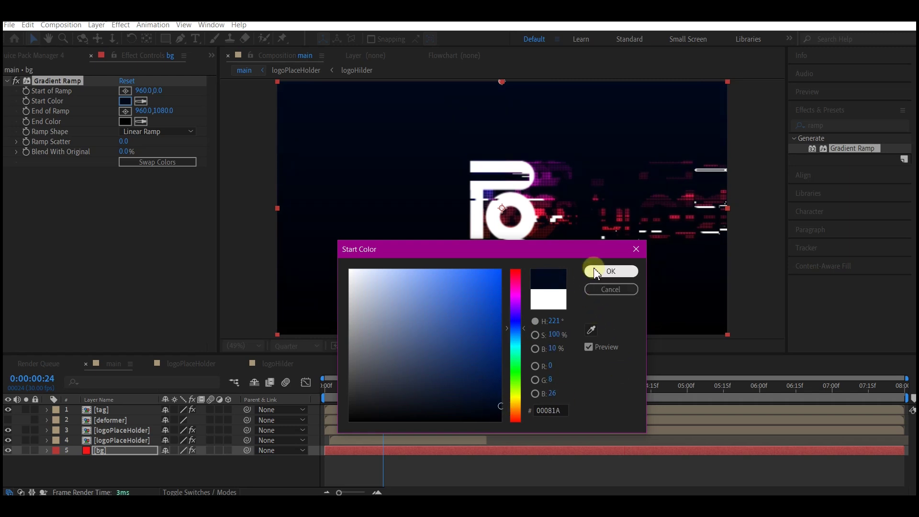
pyautogui.click(91, 450)
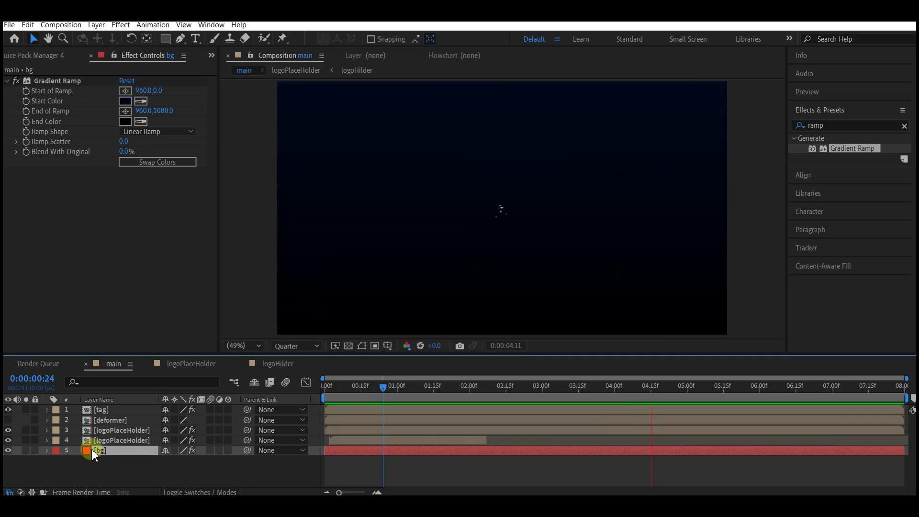